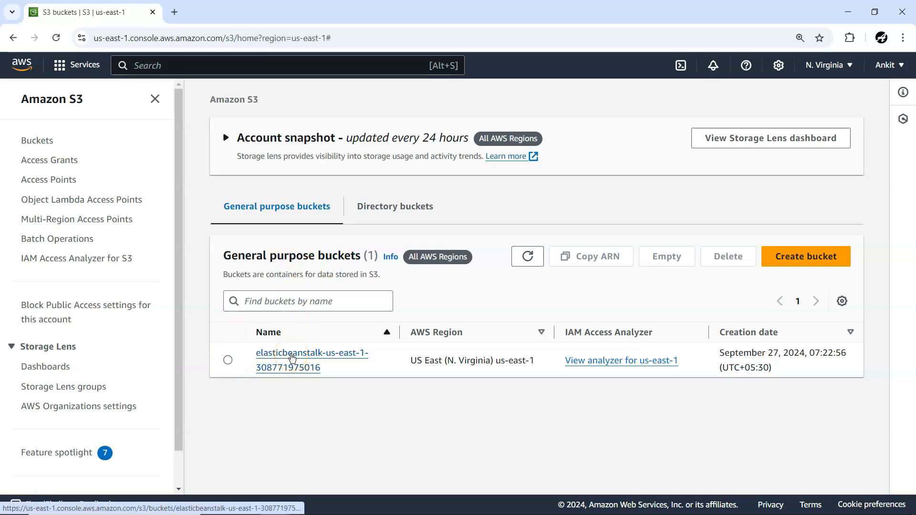
left_click(292, 355)
scroll(408, 379, "down", 3)
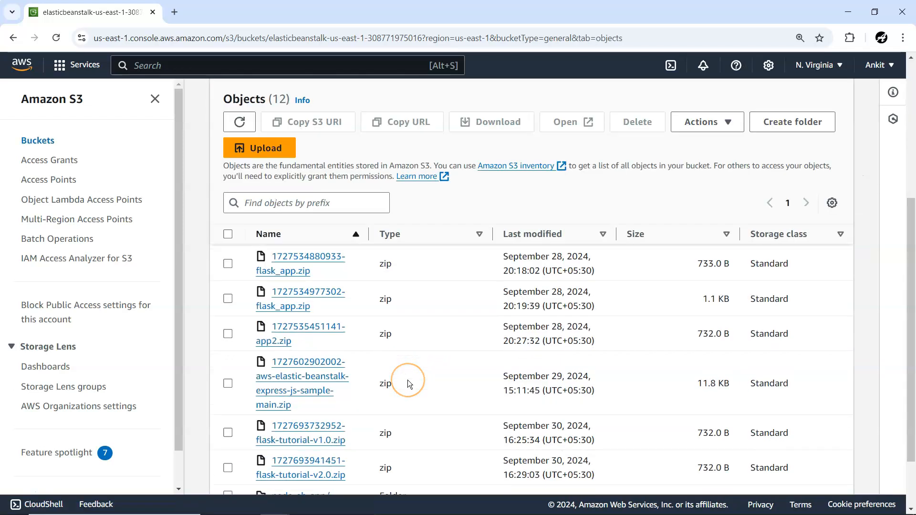
left_click(227, 334)
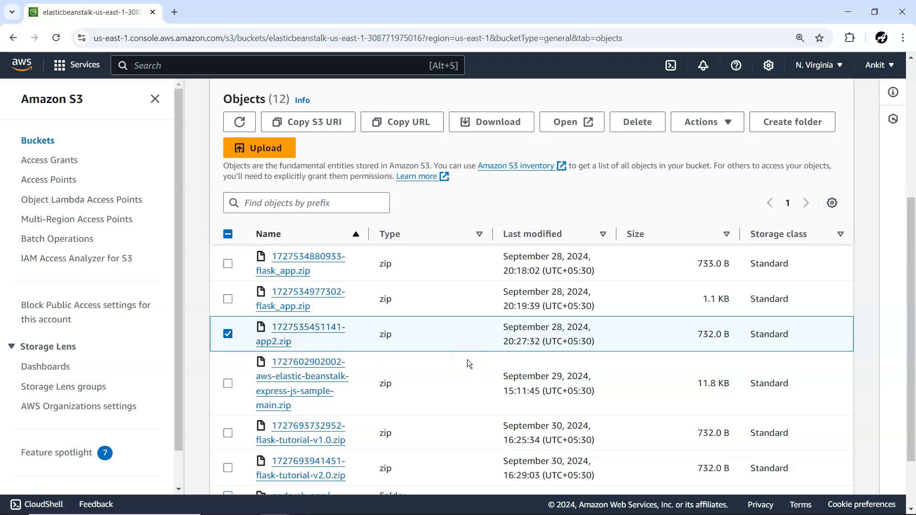
scroll(468, 360, "up", 3)
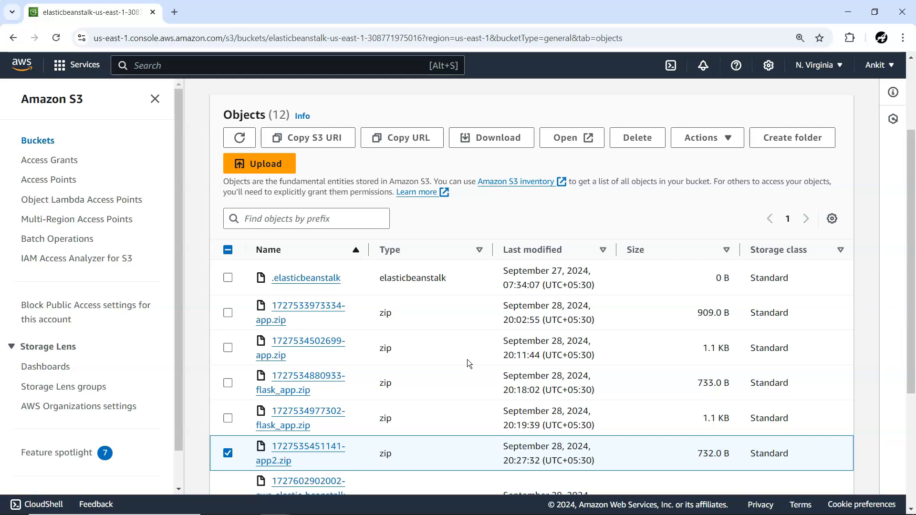
scroll(468, 360, "up", 2)
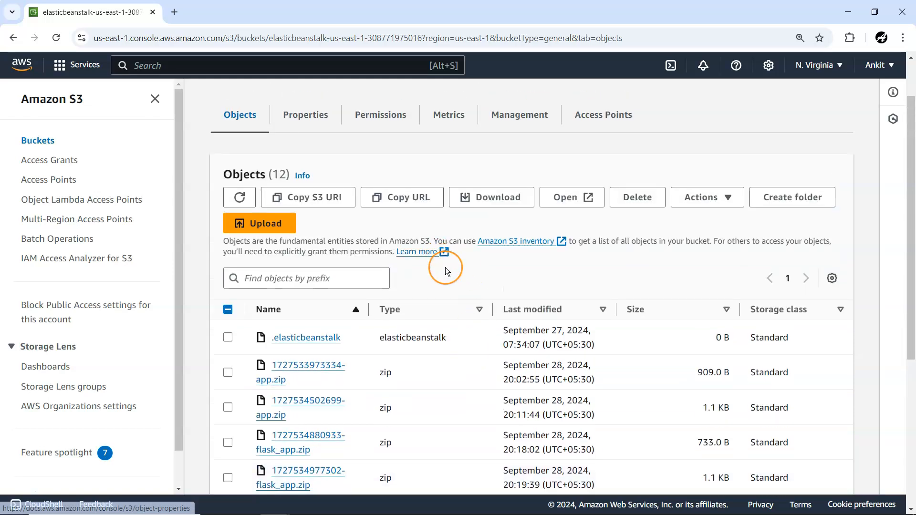
scroll(446, 276, "down", 5)
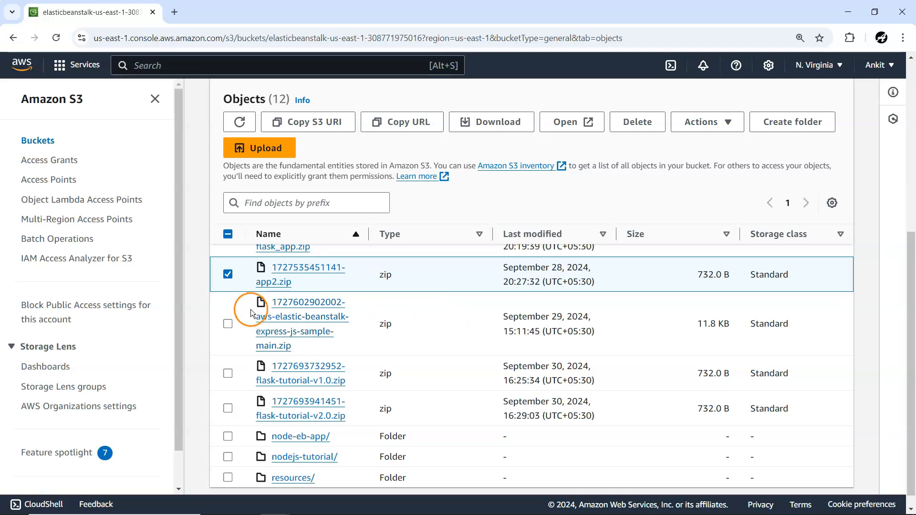
scroll(519, 293, "up", 1)
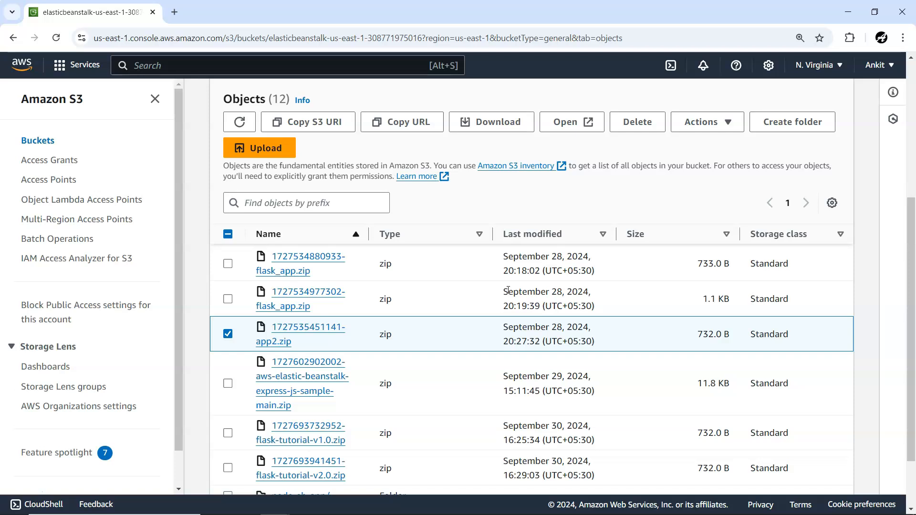
left_click(228, 342)
left_click(709, 125)
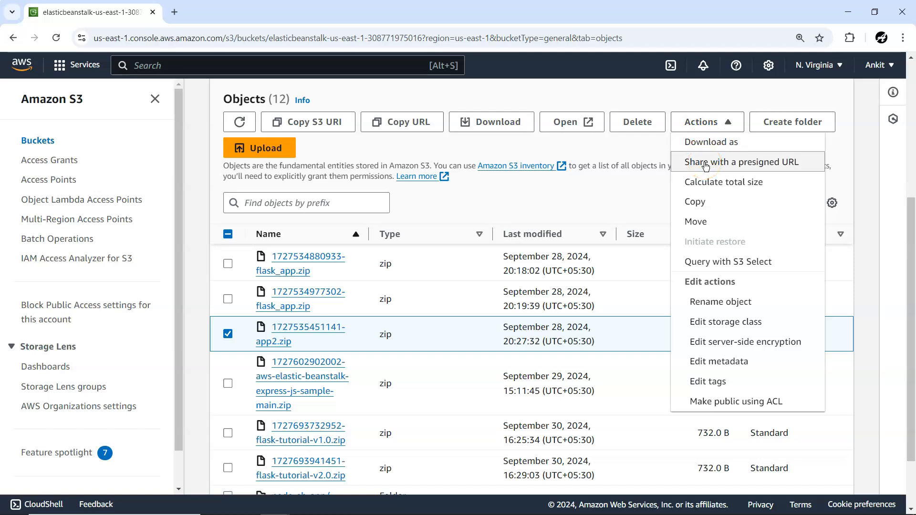
left_click(574, 192)
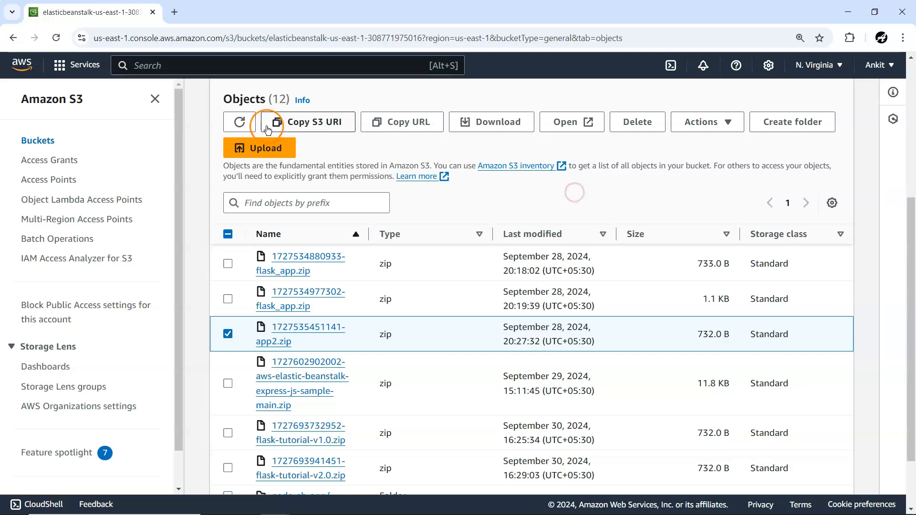
- Copy the selected object's plain URL and open it in a new Incognito window to test public access
left_click(413, 126)
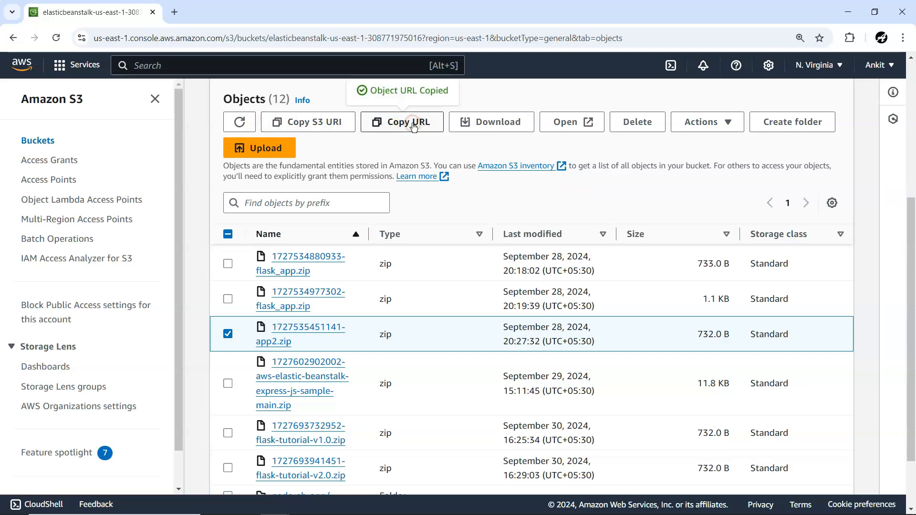
left_click(902, 38)
left_click(811, 95)
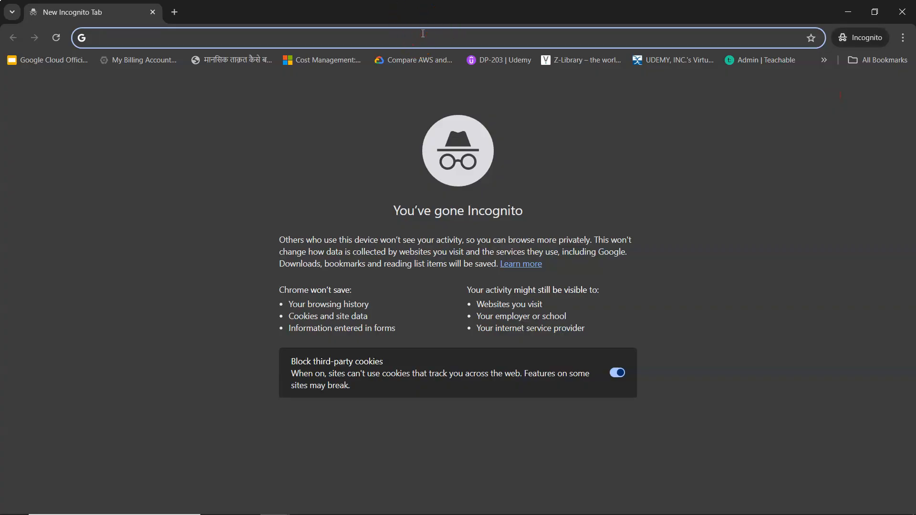
key("ctrl+v")
key("Return")
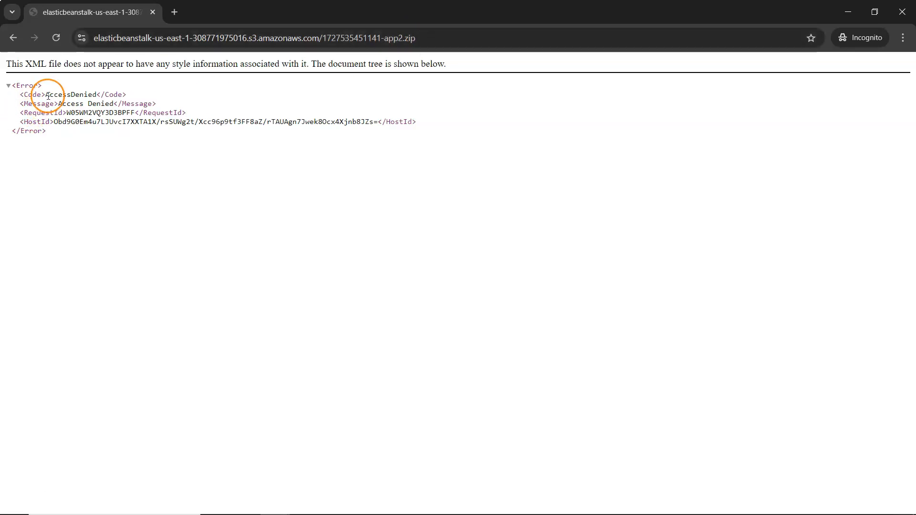
left_click_drag(45, 94, 101, 95)
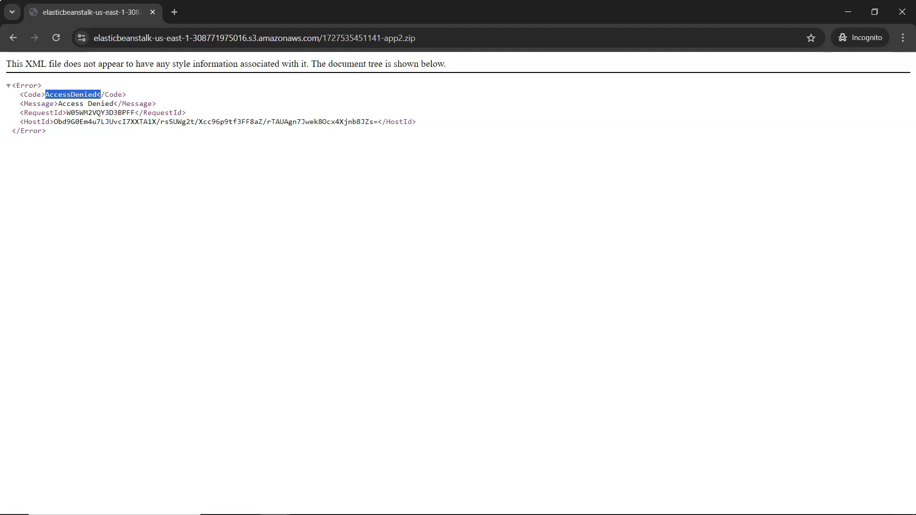
key("alt+Tab")
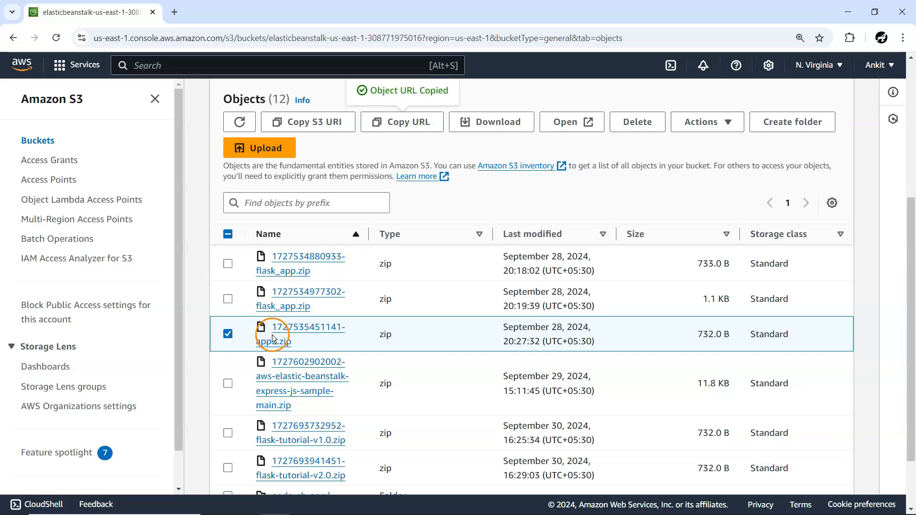
left_click(692, 122)
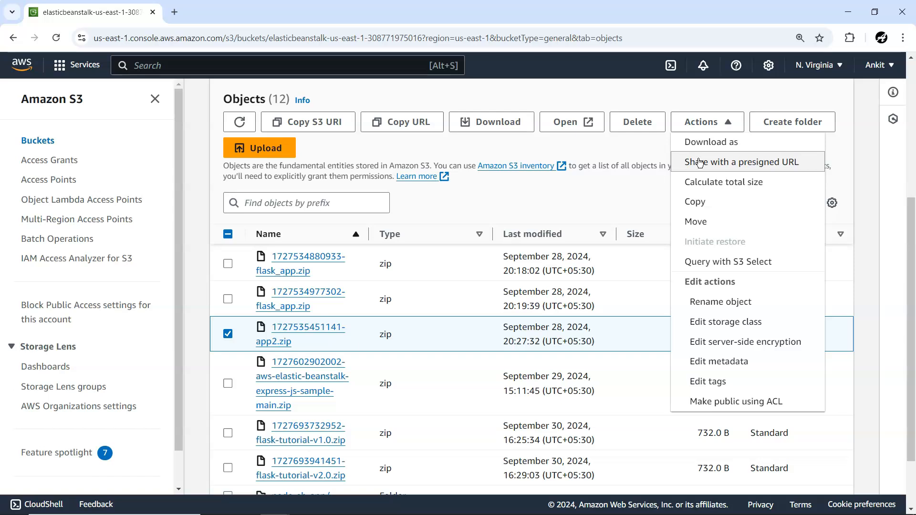
left_click(700, 162)
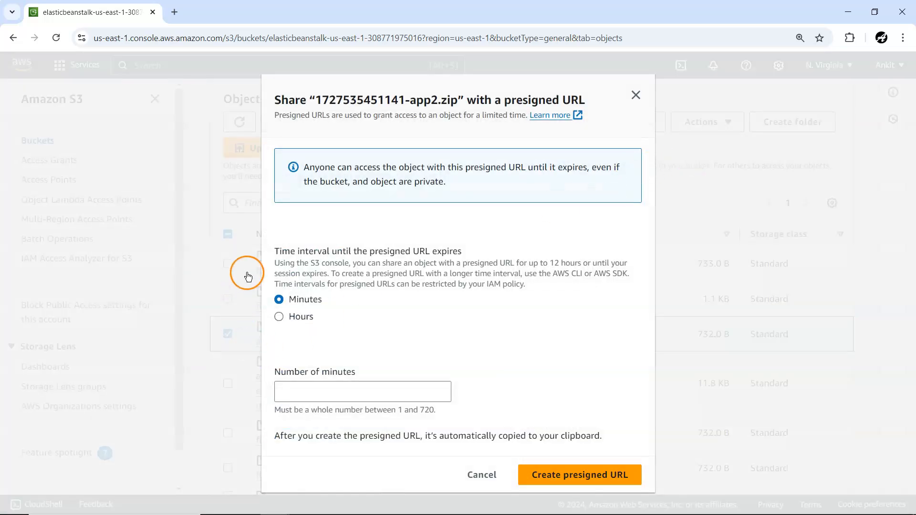
left_click(290, 328)
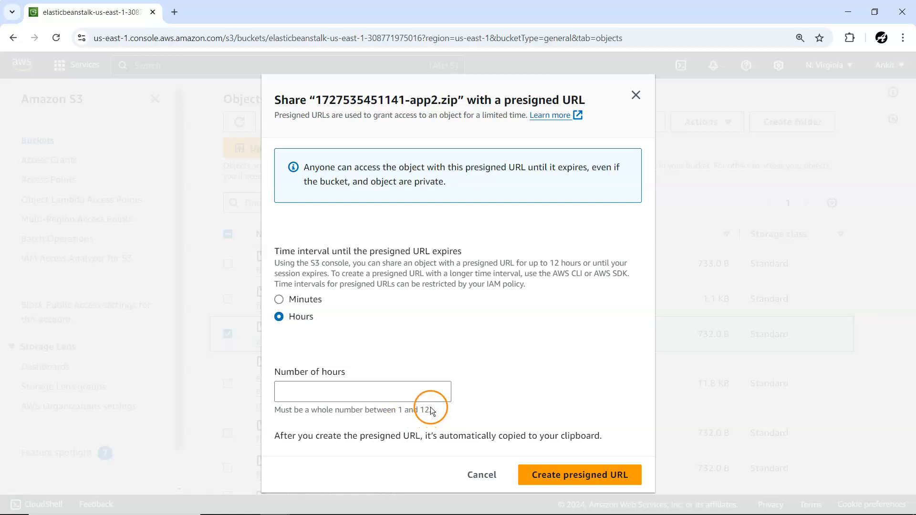
left_click(279, 300)
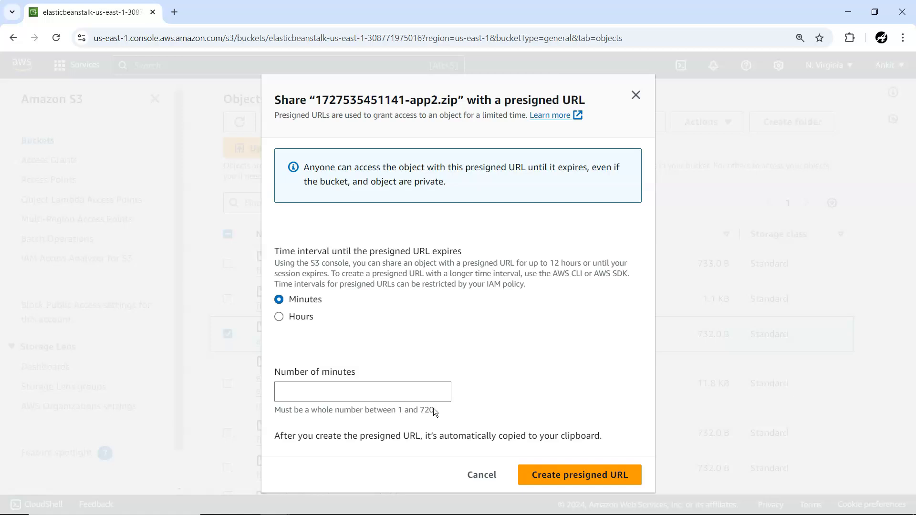
left_click(405, 394)
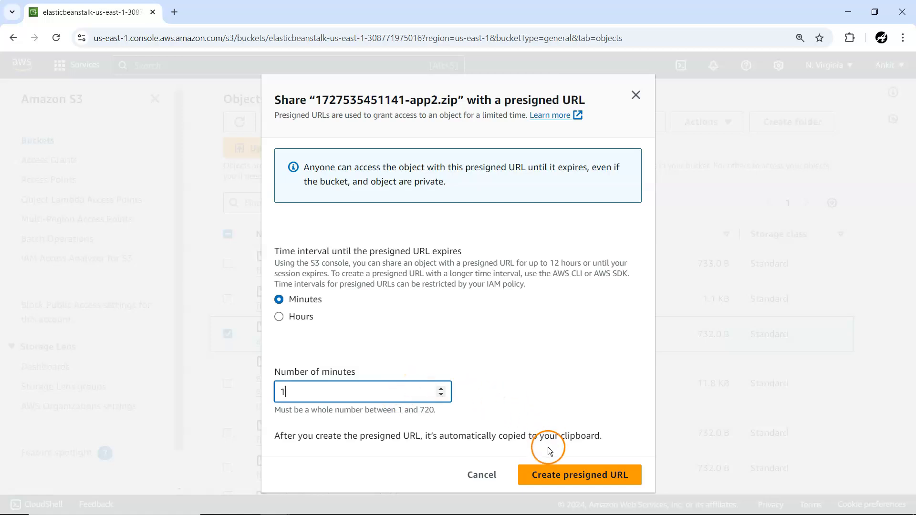
left_click(546, 480)
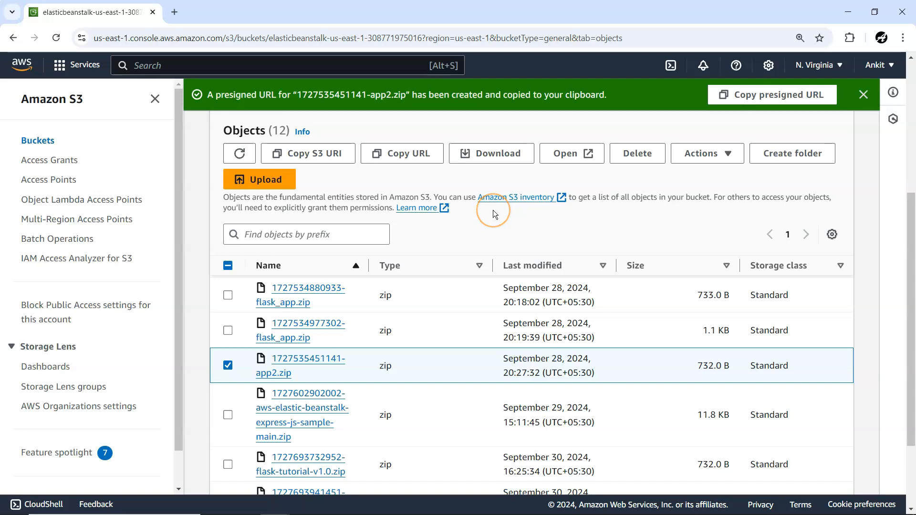
- Open Notepad and paste the copied presigned URL into the blank document
key("super")
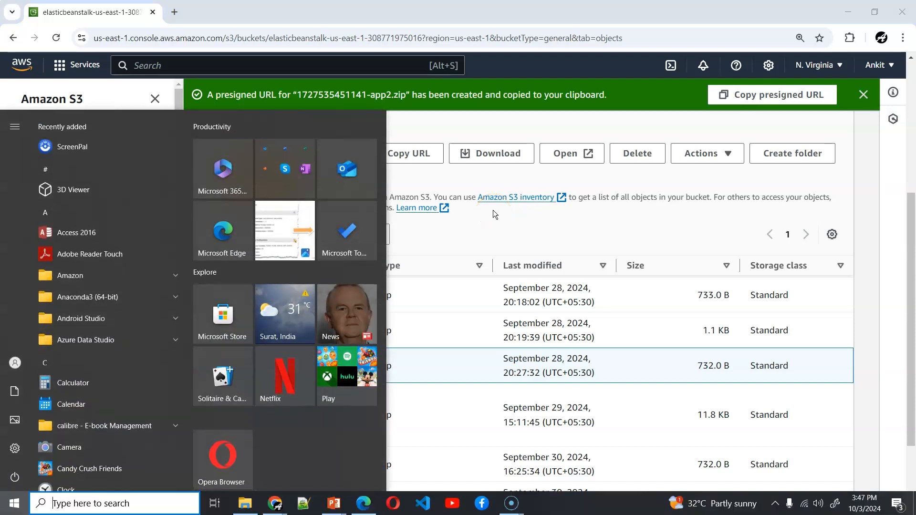
type("notep")
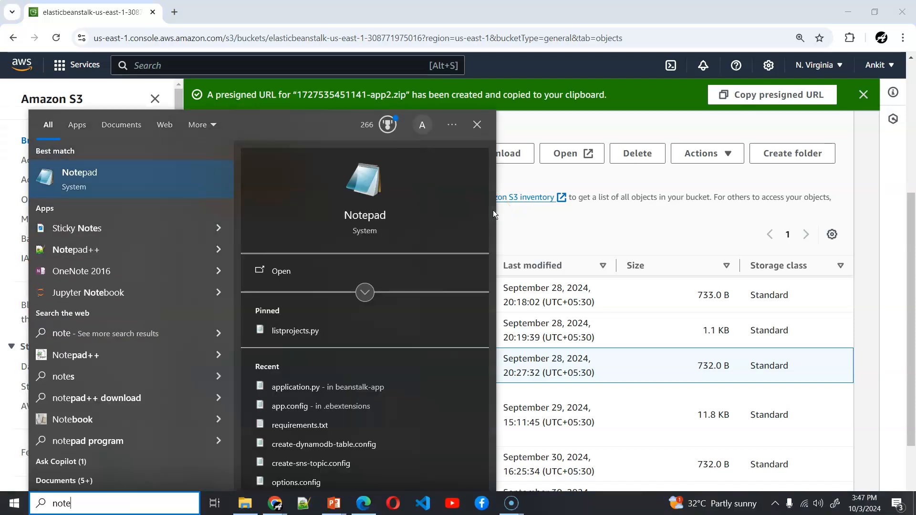
key("Return")
key("ctrl+v")
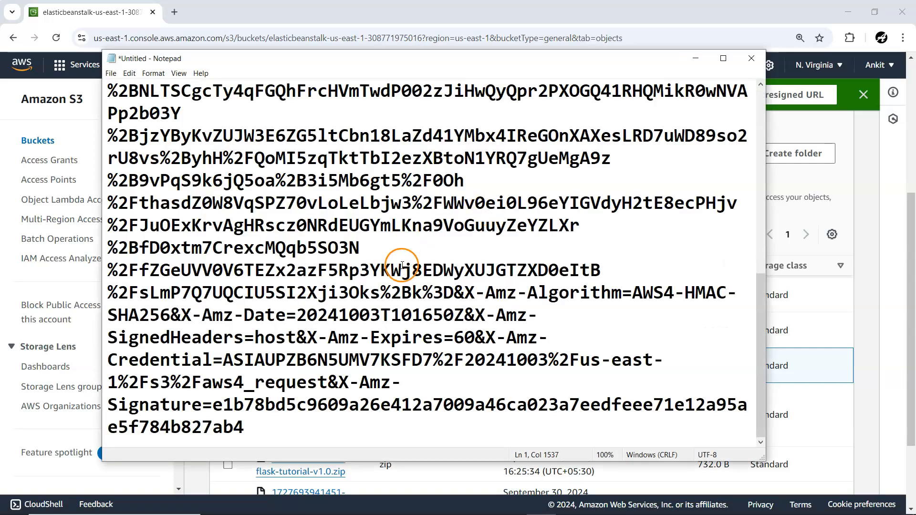
- Examine the object address and the security, expiry and signature parameters within the presigned URL
scroll(403, 262, "up", 5)
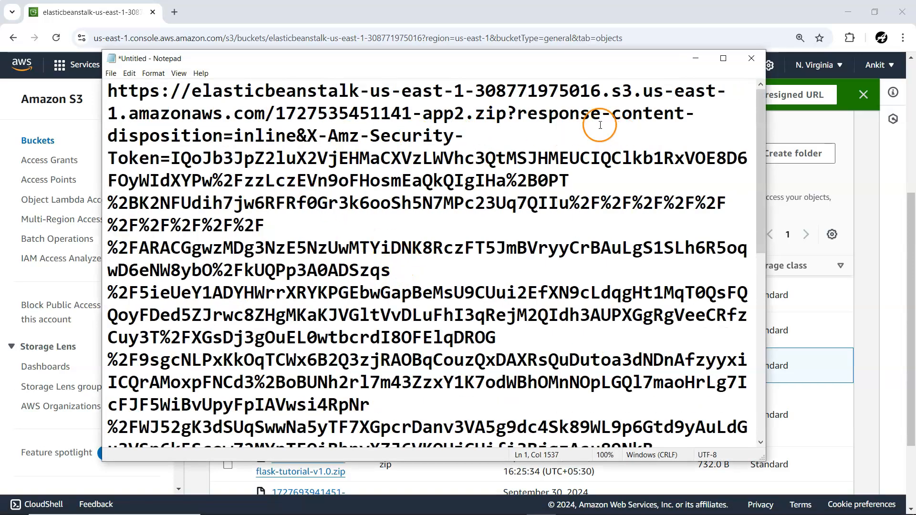
left_click_drag(108, 90, 502, 118)
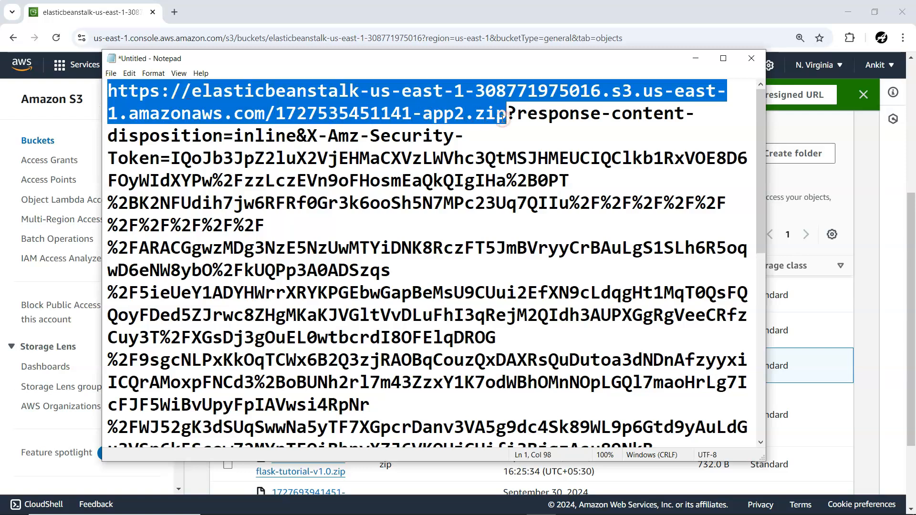
left_click(503, 118)
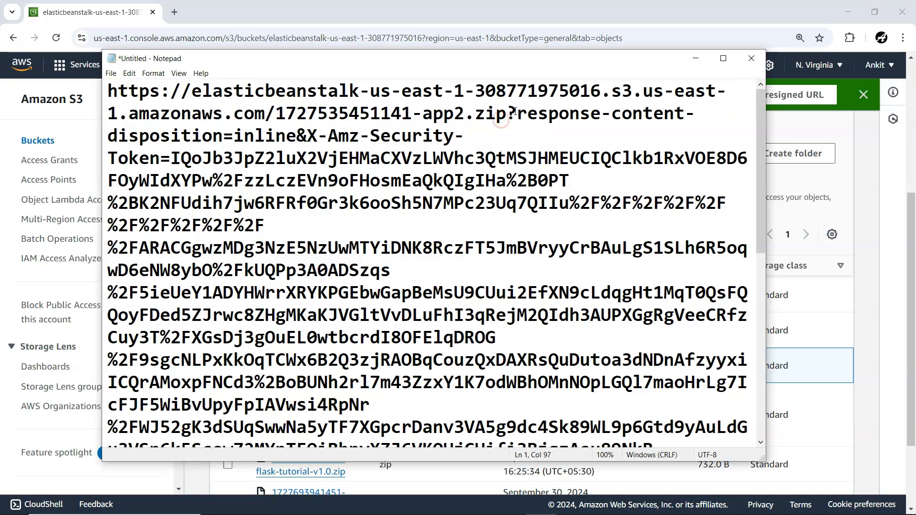
left_click_drag(517, 114, 420, 433)
scroll(363, 291, "up", 7)
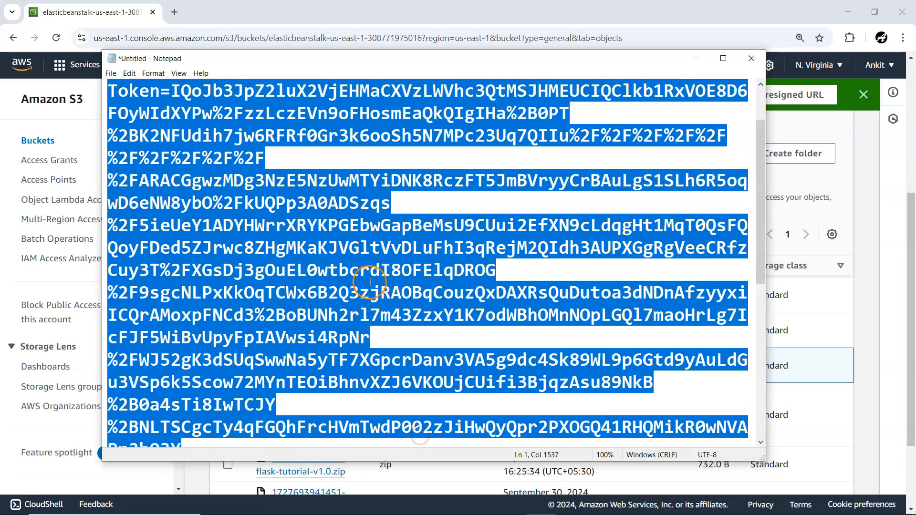
scroll(365, 270, "down", 6)
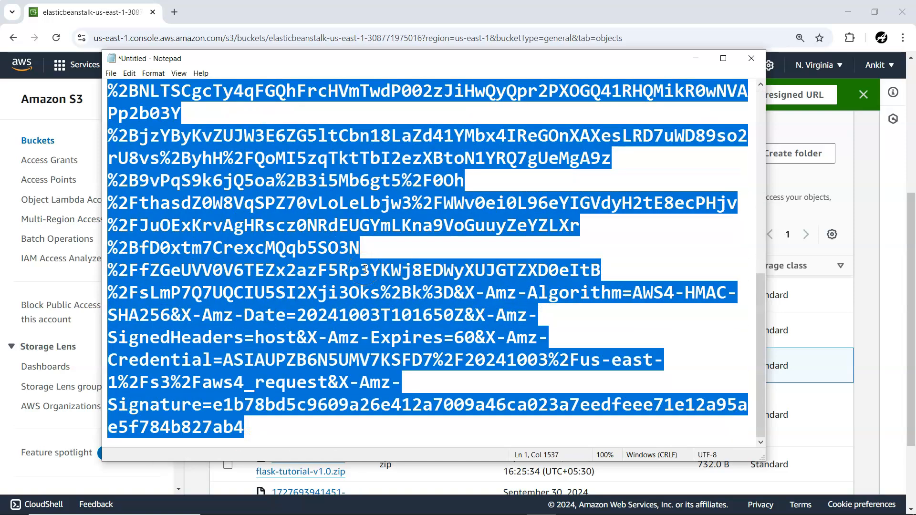
key("alt+Tab")
left_click(174, 12)
key("ctrl+v")
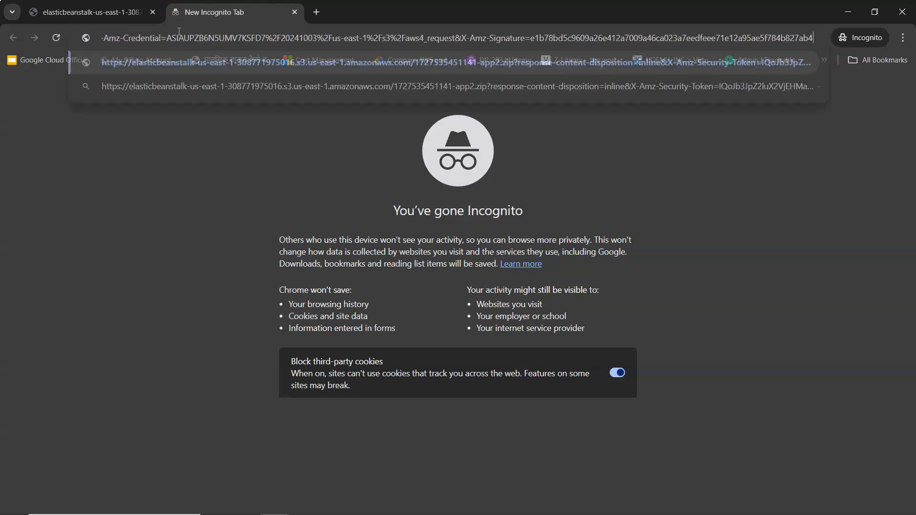
key("Return")
left_click(191, 49)
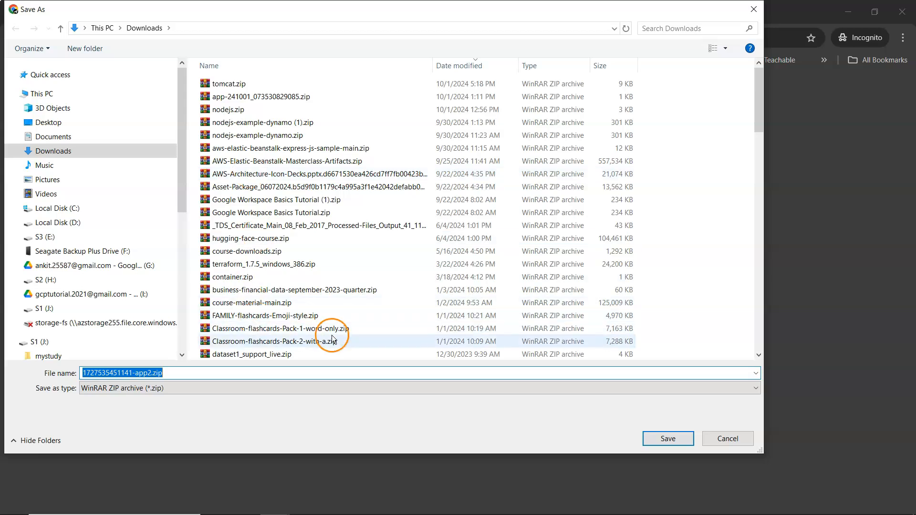
left_click(668, 436)
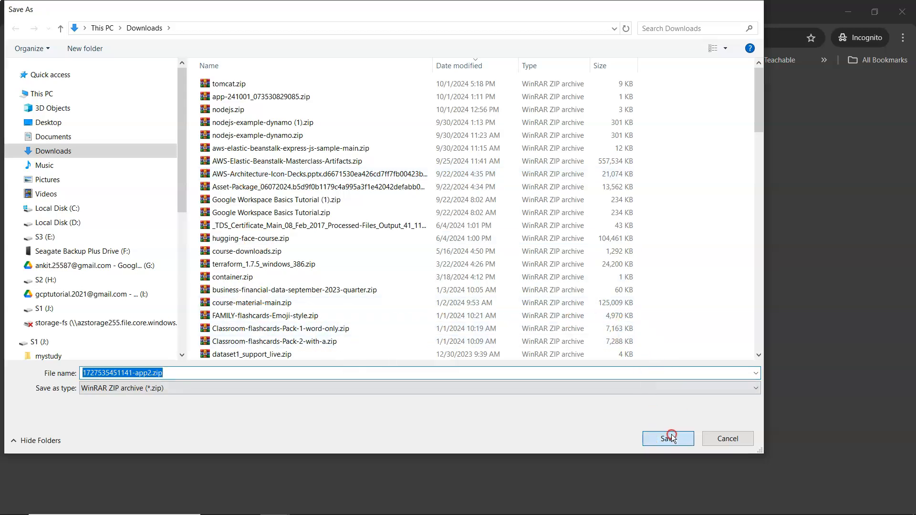
left_click(611, 313)
left_click(818, 38)
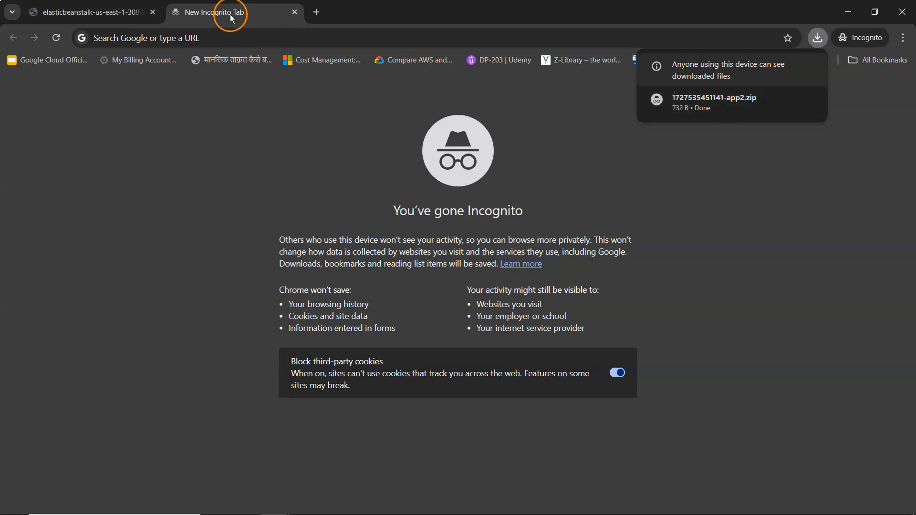
- Wait past the 1-minute expiry and request the same presigned URL again in its Incognito tab
mouse_move(859, 503)
key("ctrl+t")
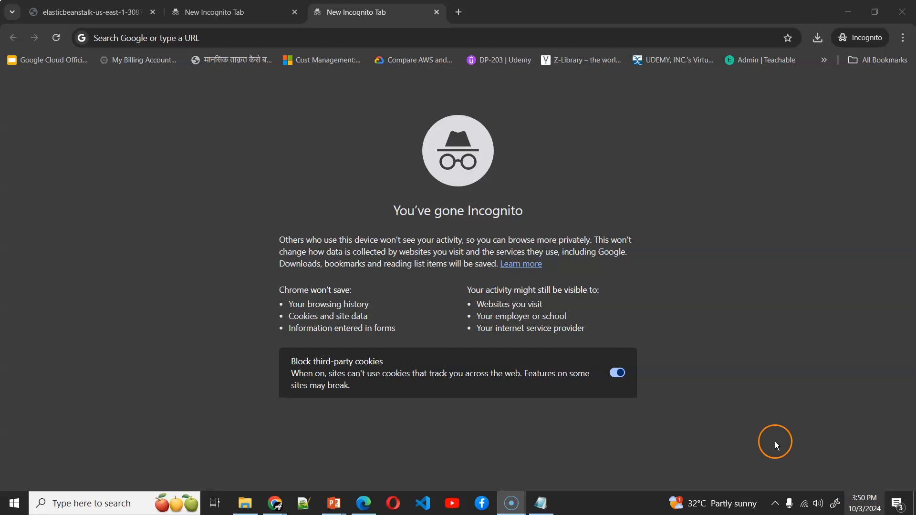
left_click(200, 15)
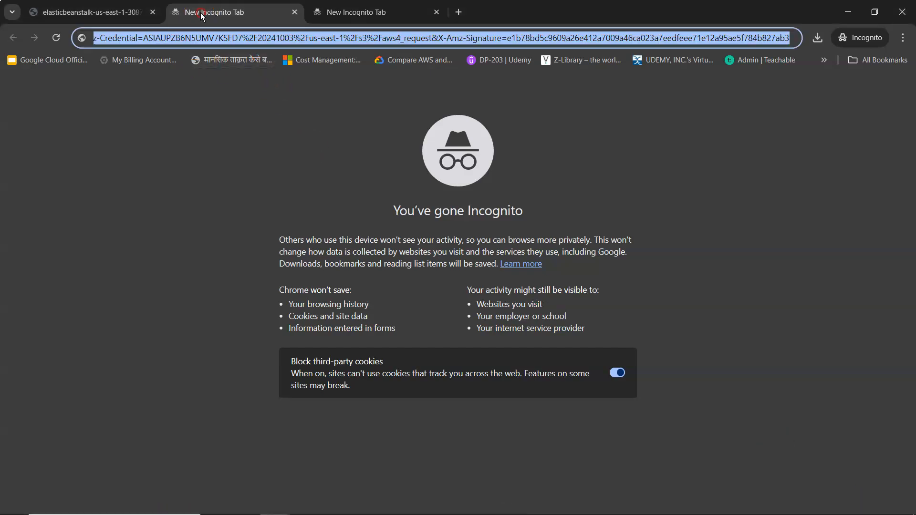
left_click(358, 38)
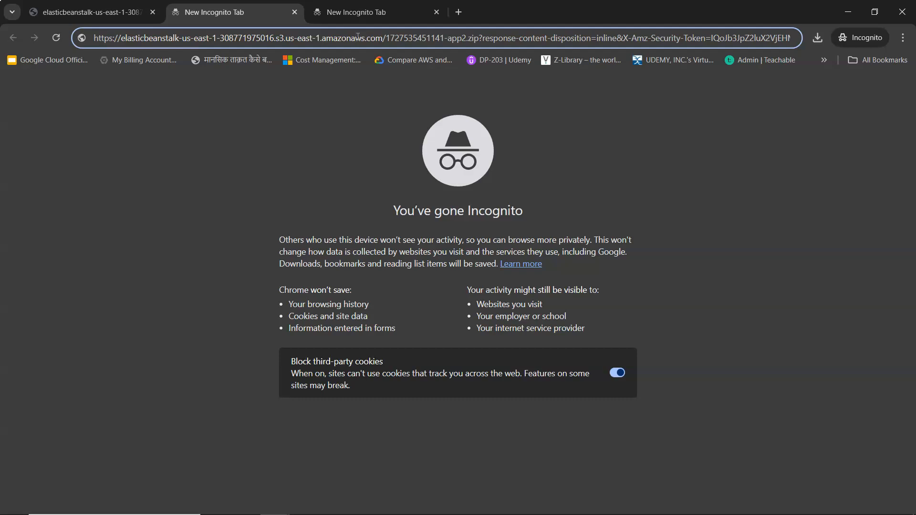
key("Return")
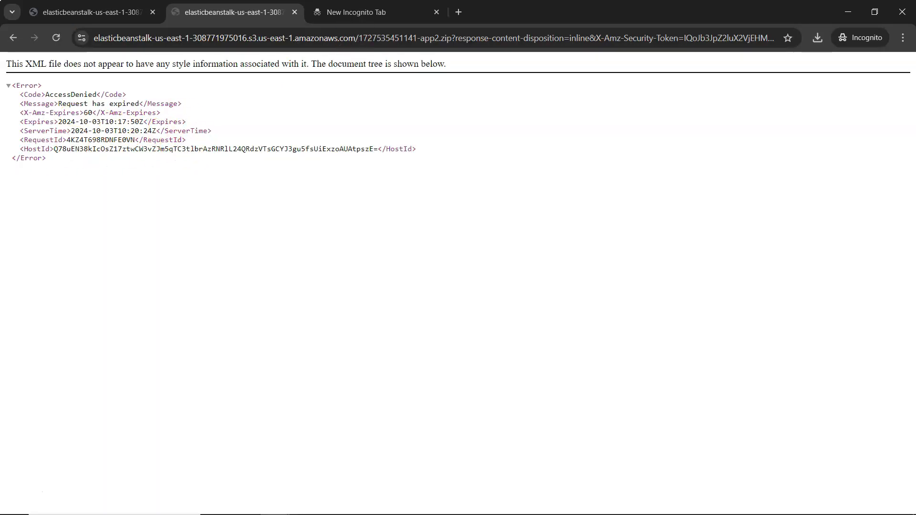
- Open Opera Browser, request the same presigned URL there and check the X-Amz-Expires value in the response
key("super")
type("oper")
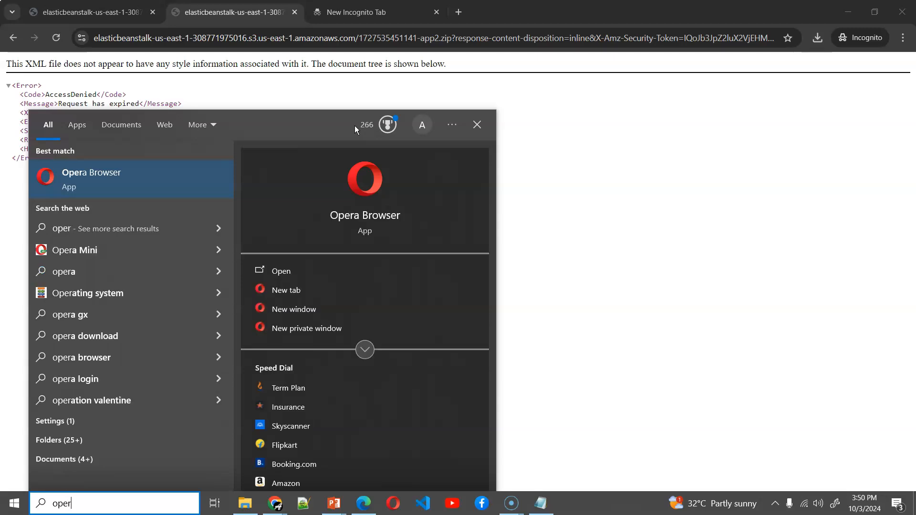
key("Return")
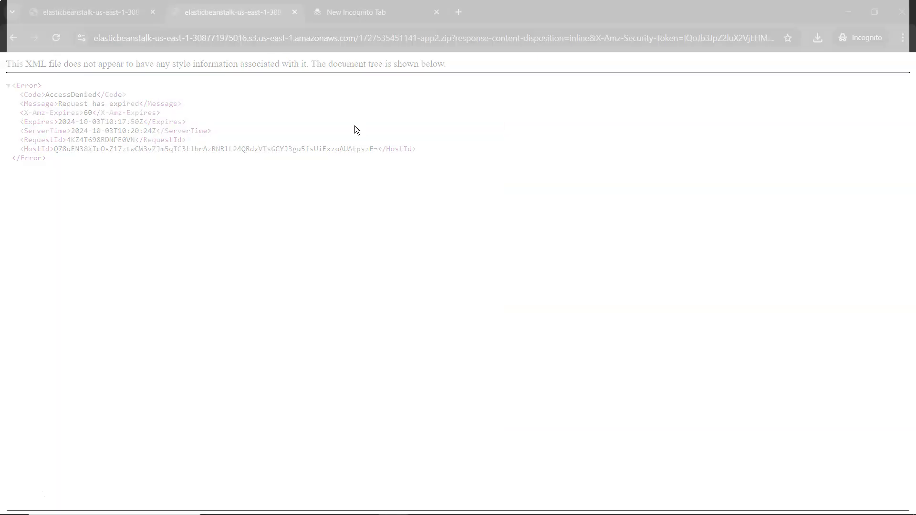
left_click(248, 38)
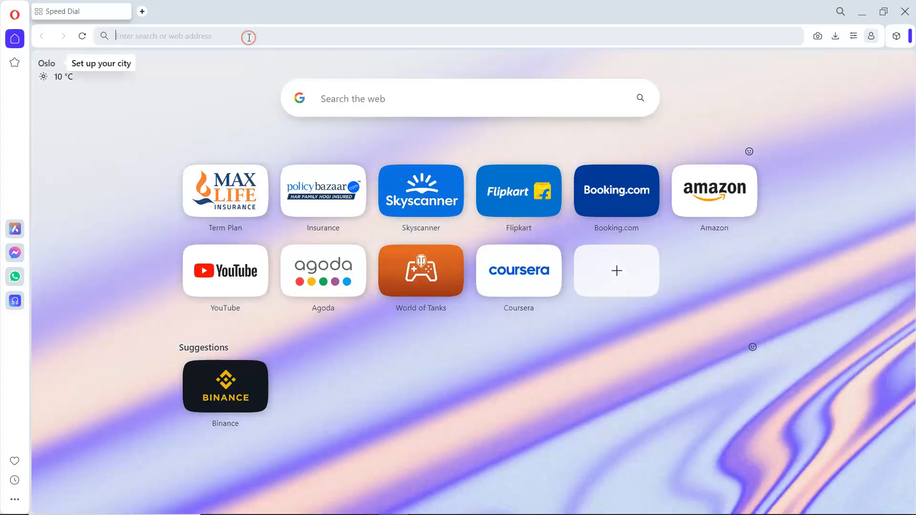
key("ctrl+v")
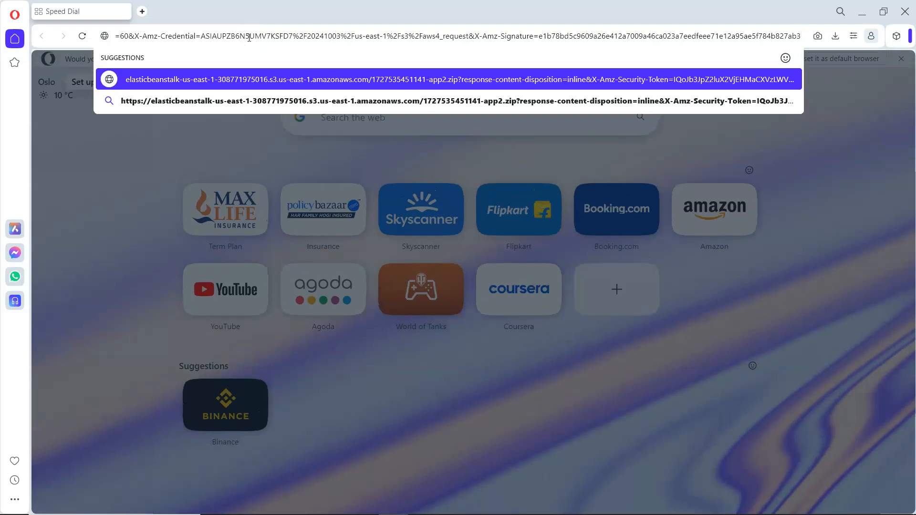
key("Return")
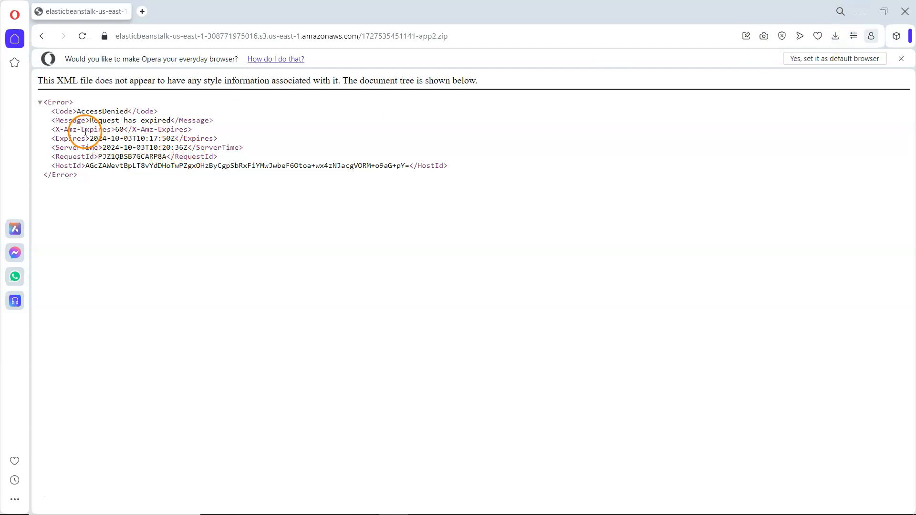
double_click(118, 130)
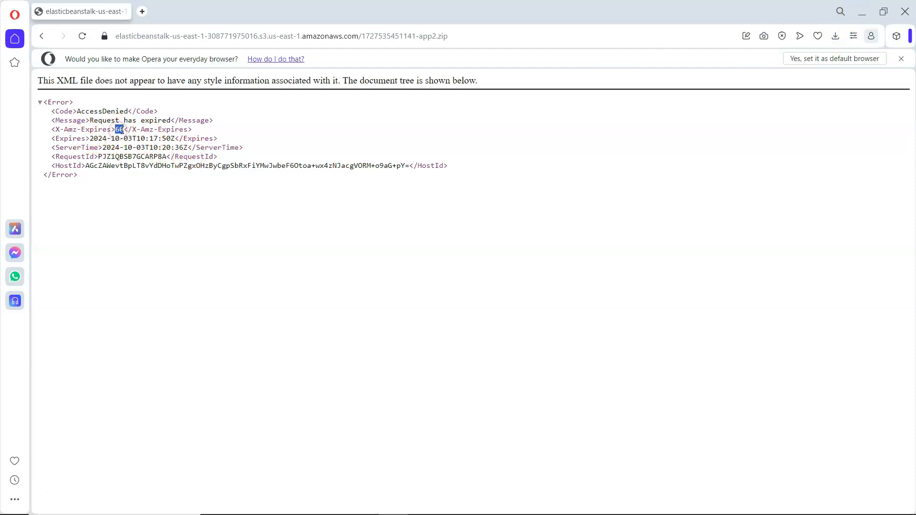
left_click(156, 184)
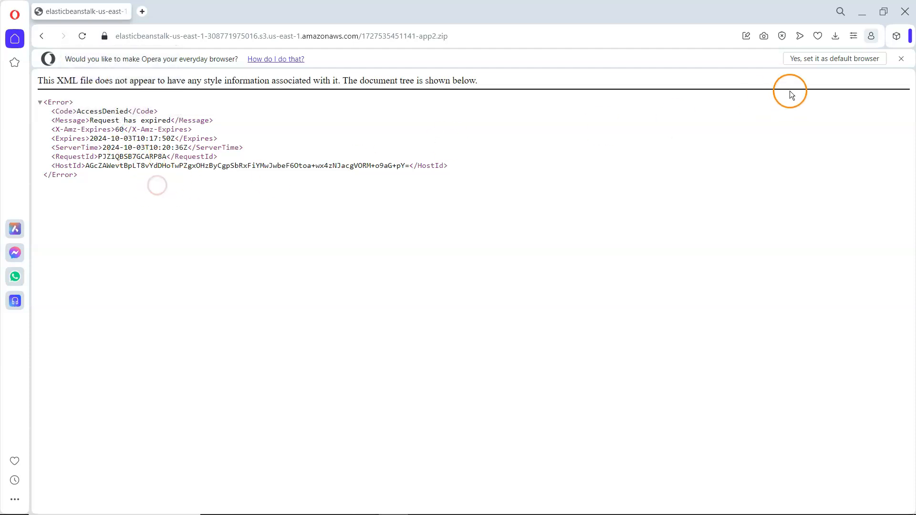
- Switch back to the S3 console in Chrome, search for "shell" and open CloudShell in a new browser tab
left_click(861, 14)
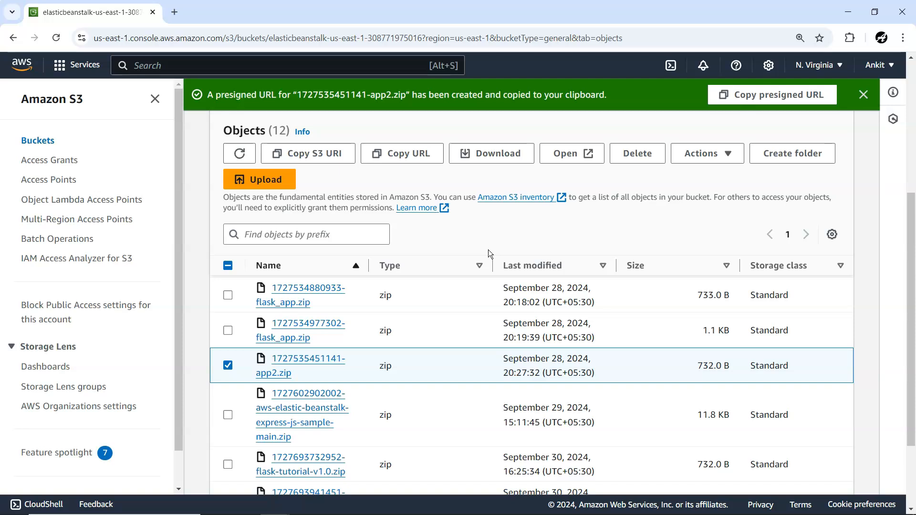
left_click(476, 233)
left_click(177, 66)
type("shell")
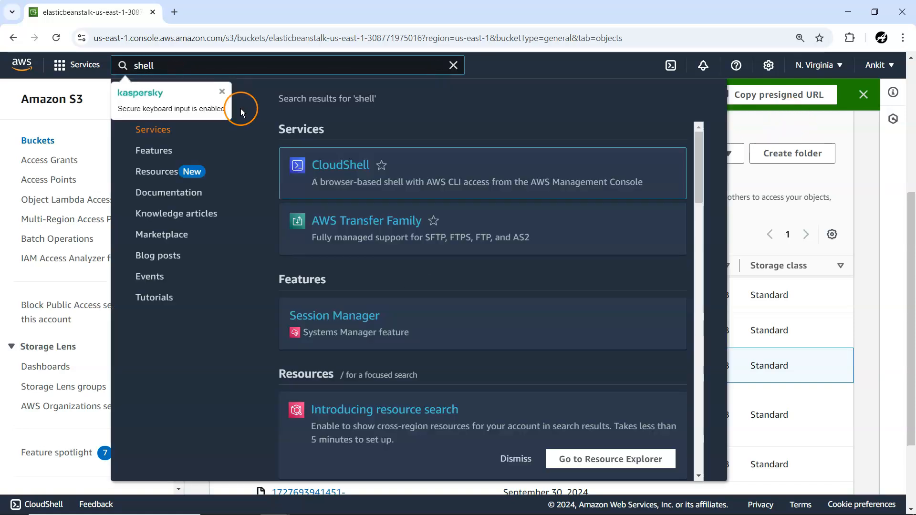
right_click(329, 165)
left_click(354, 177)
left_click(231, 9)
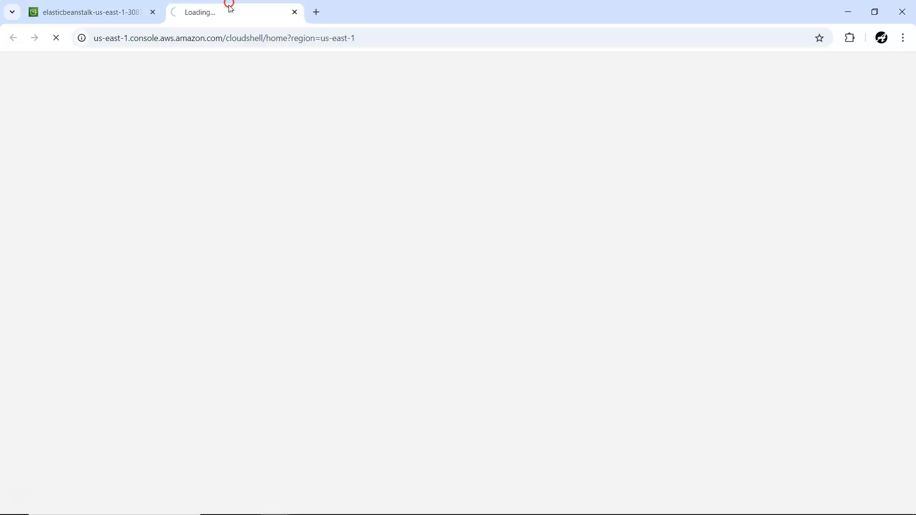
- Dismiss the search results on the S3 page and close the second us-east-1 terminal session in CloudShell
left_click(96, 11)
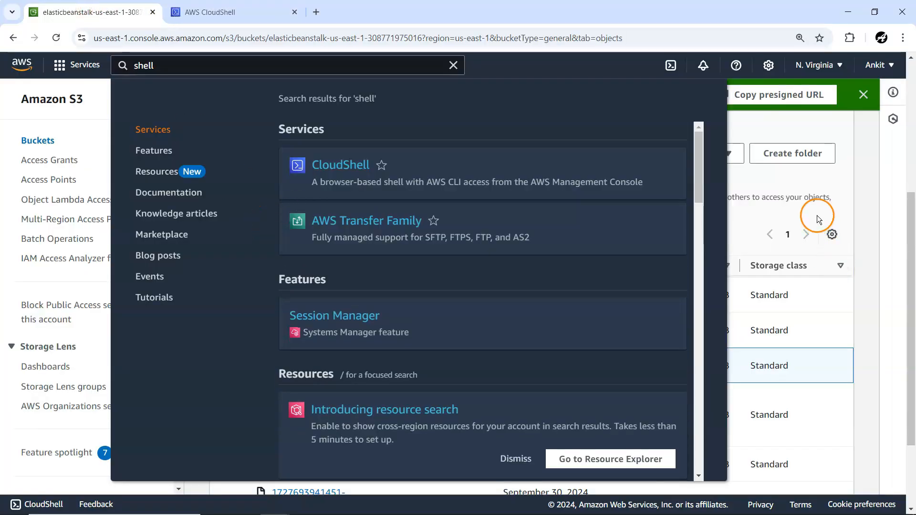
left_click(860, 189)
left_click(212, 12)
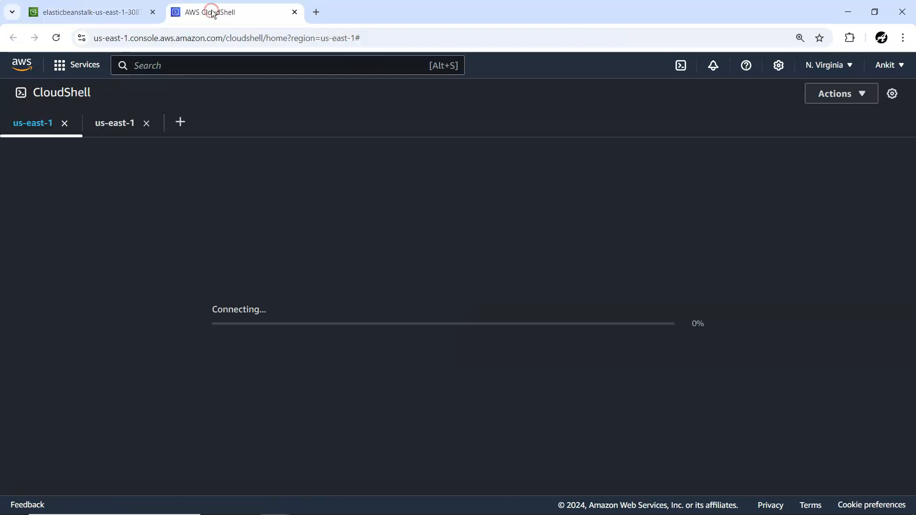
left_click(146, 124)
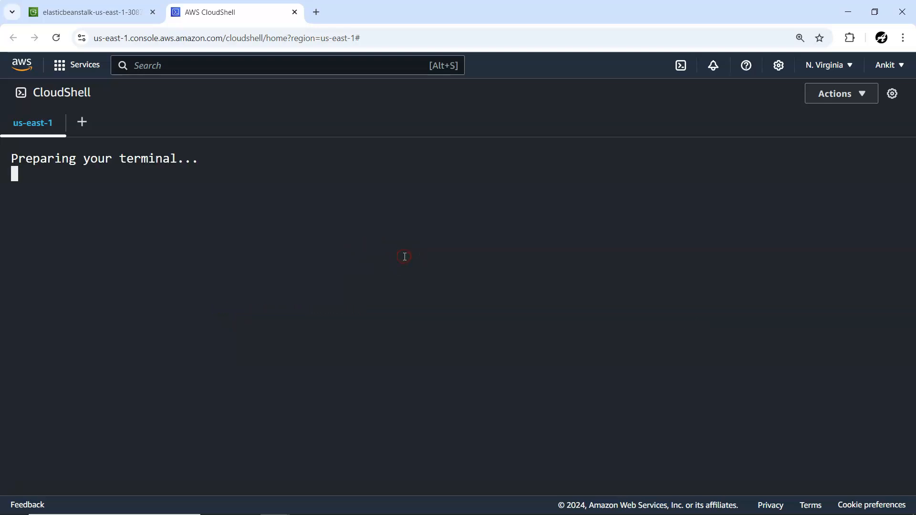
- Run aws s3 ls in the CloudShell terminal and identify the Elastic Beanstalk bucket in the listing
left_click(370, 252)
type("aws s3")
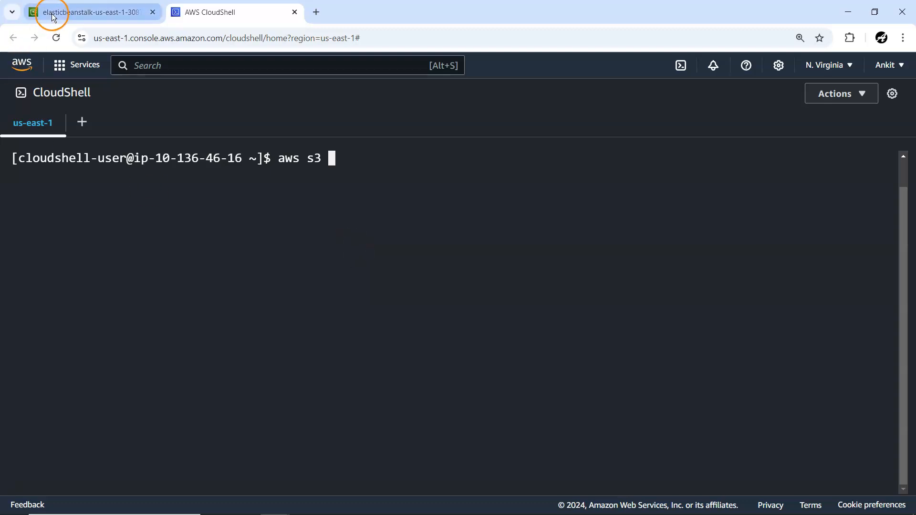
type("ls")
key("Return")
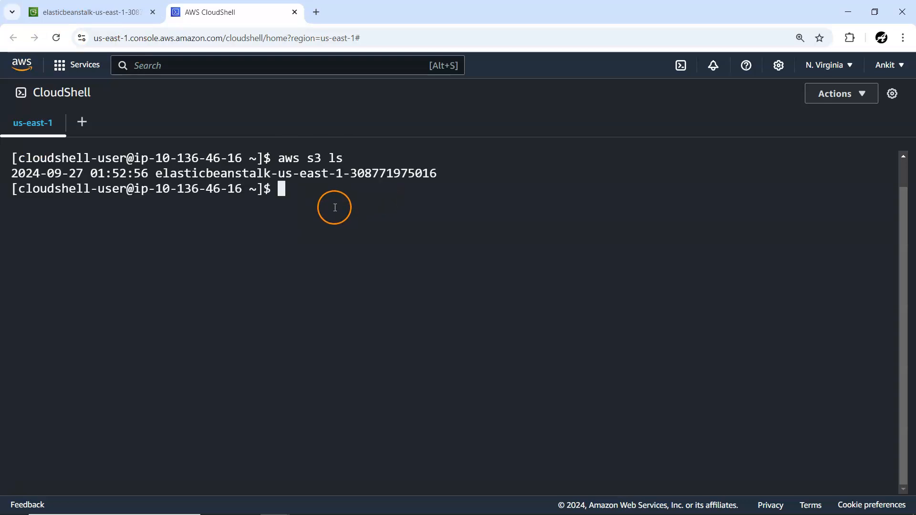
left_click_drag(154, 173, 439, 172)
left_click(411, 226)
- Use command completion to list the available aws s3 subcommands and locate presign among them
key("Up")
key("BackSpace")
key("BackSpace")
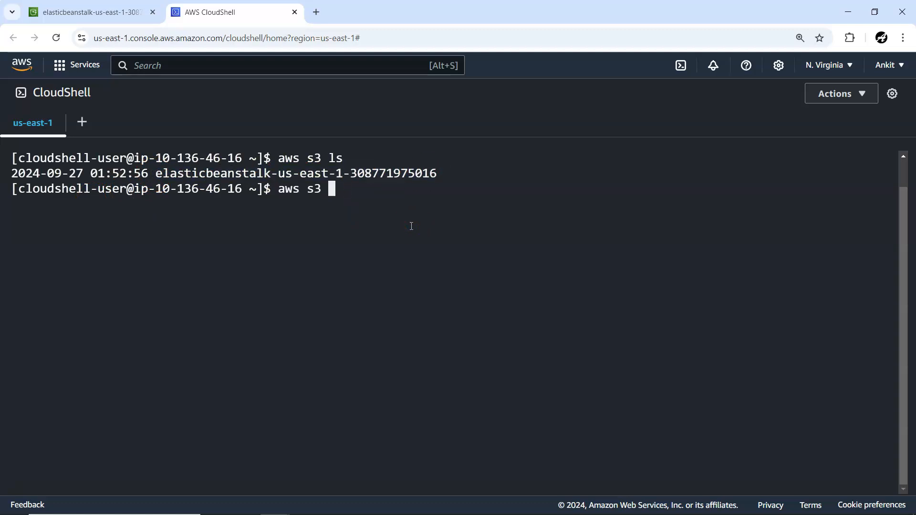
key("Tab")
key("Tab")
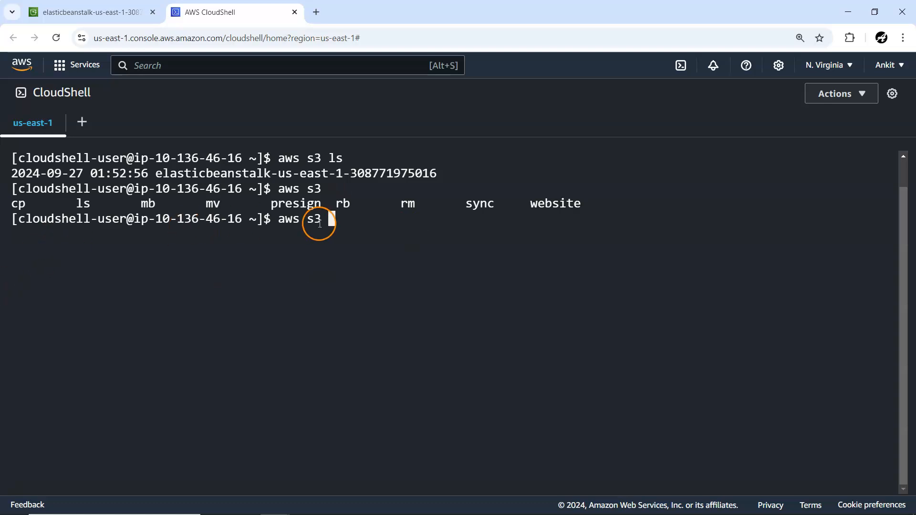
double_click(295, 204)
left_click(357, 272)
- Run aws s3 presign help to display the subcommand's documentation
type("pre")
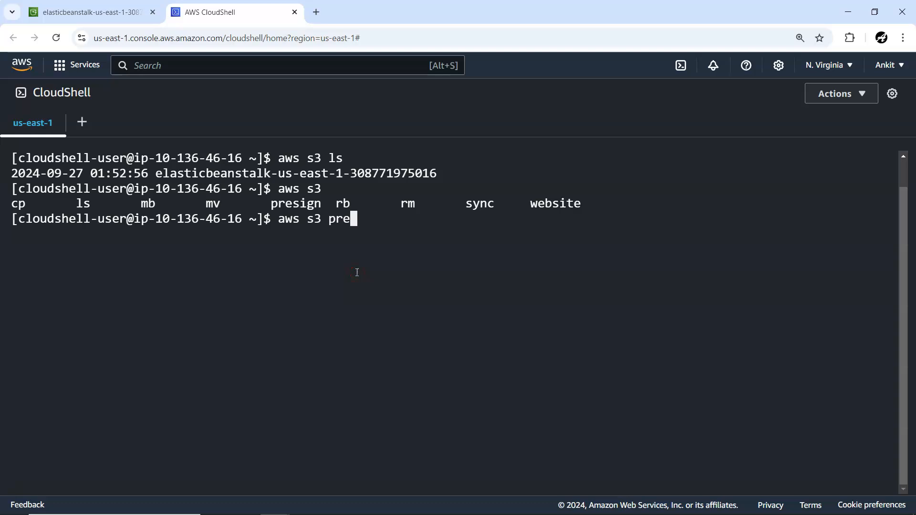
key("Tab")
type("help")
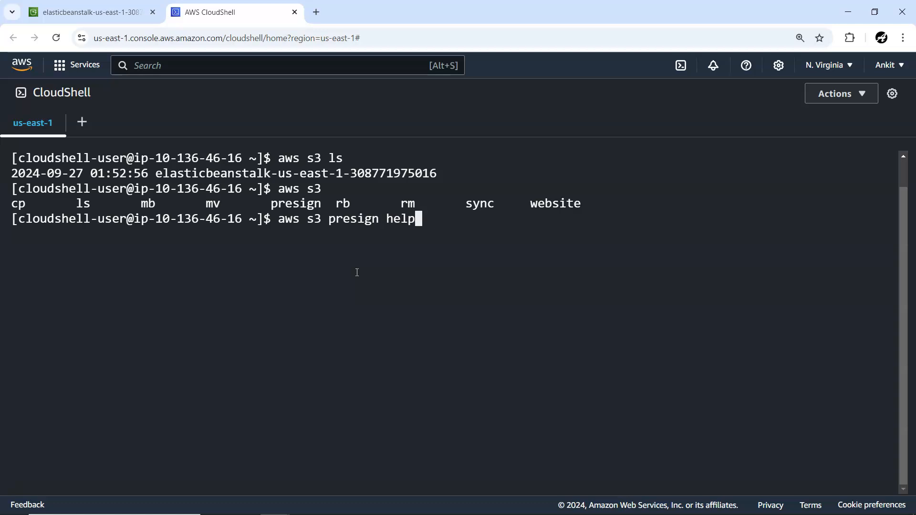
key("Return")
left_click(246, 307)
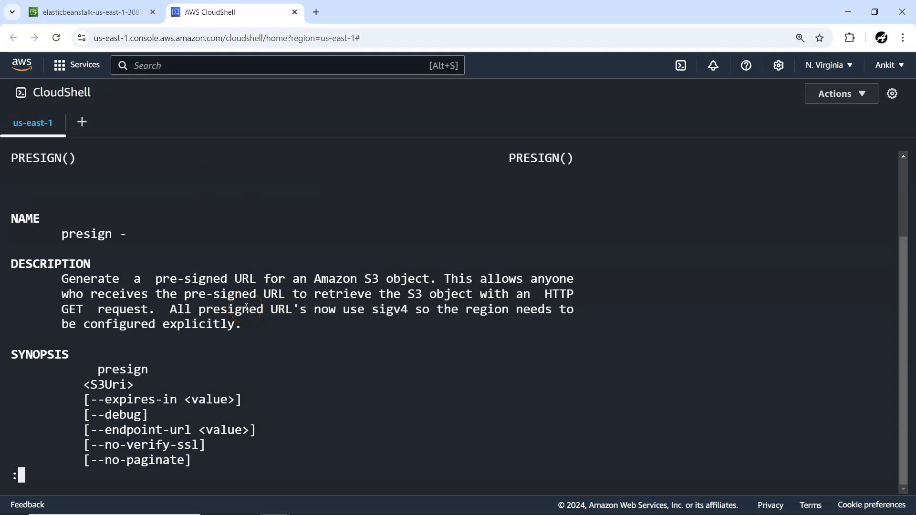
- Examine the S3Uri argument and the default and maximum values of --expires-in in the presign help, and exit the help page
scroll(246, 308, "down", 8)
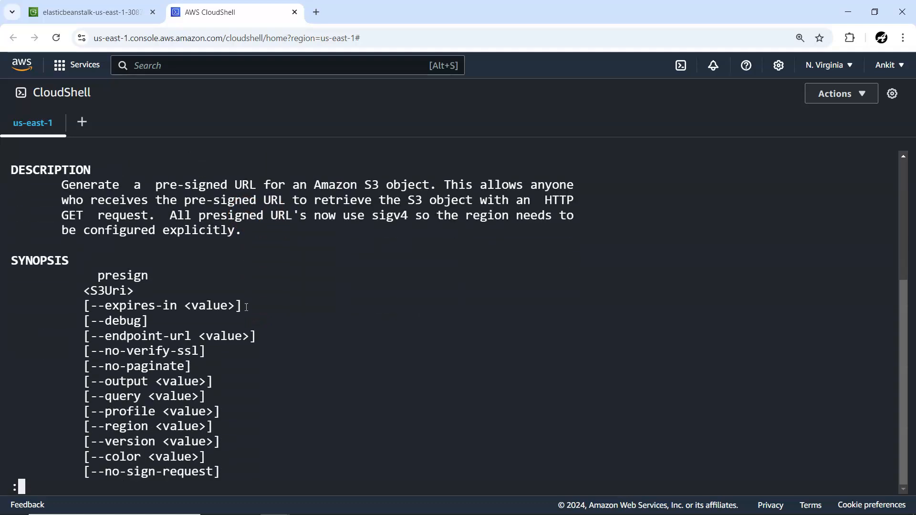
scroll(246, 308, "down", 4)
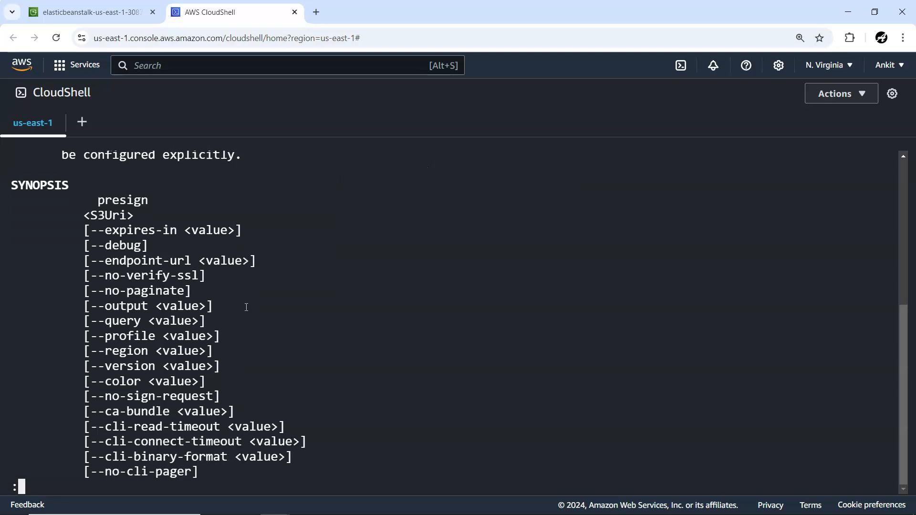
left_click_drag(89, 229, 198, 230)
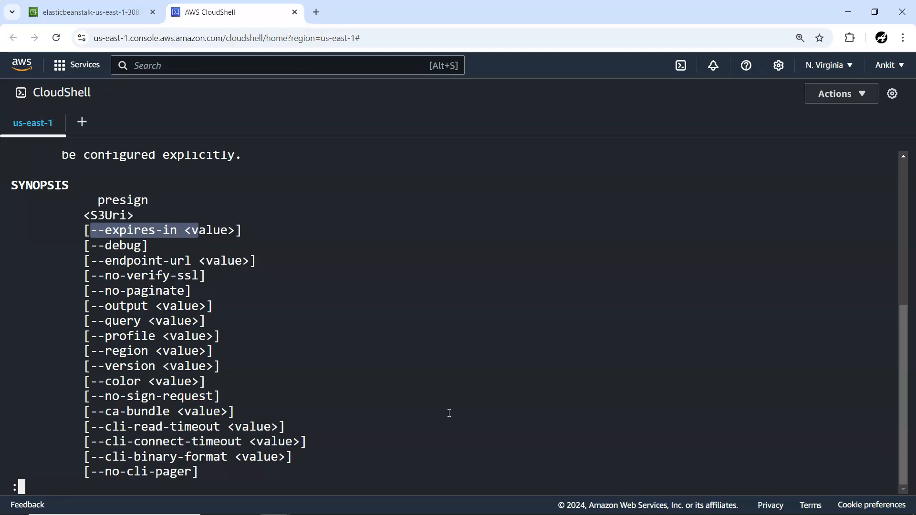
scroll(449, 413, "down", 5)
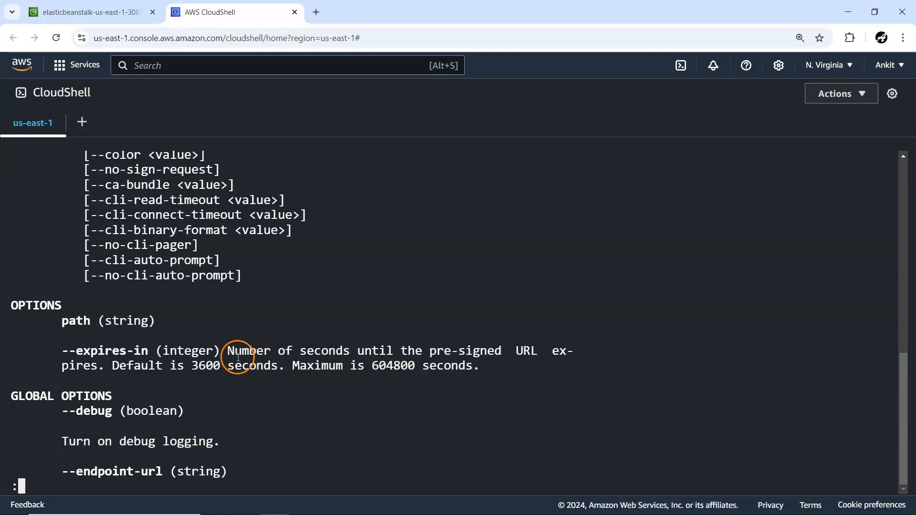
left_click_drag(192, 366, 221, 367)
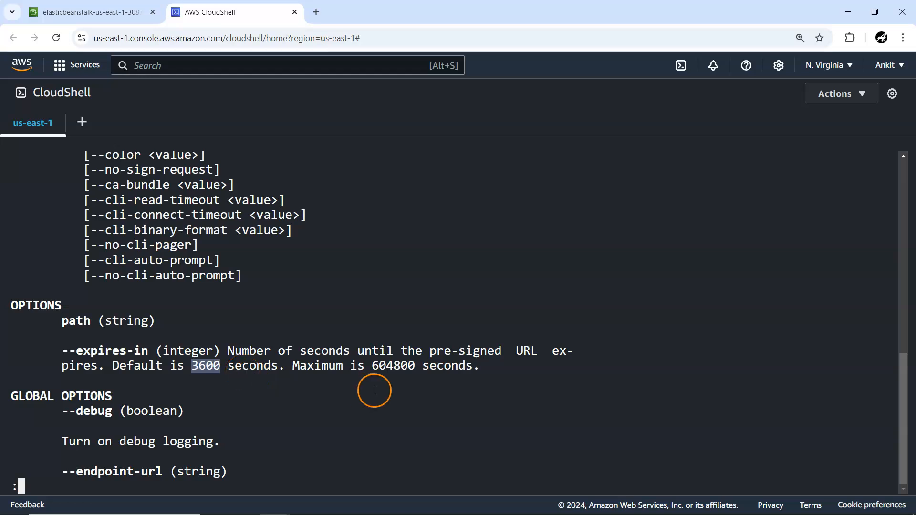
left_click_drag(372, 366, 412, 368)
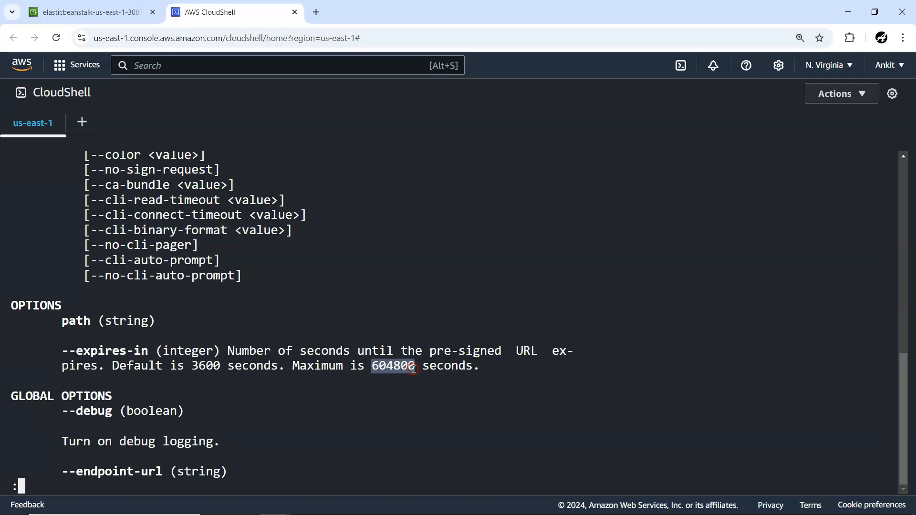
key("Down")
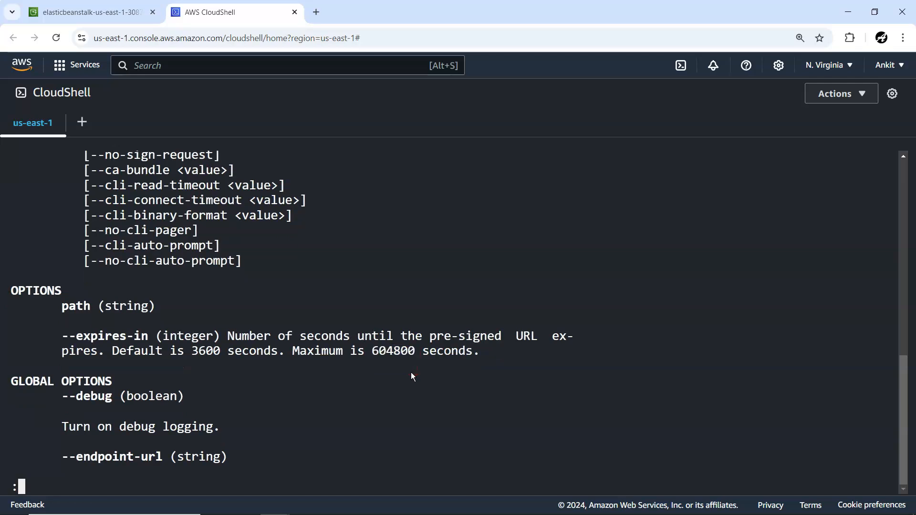
scroll(411, 376, "up", 5)
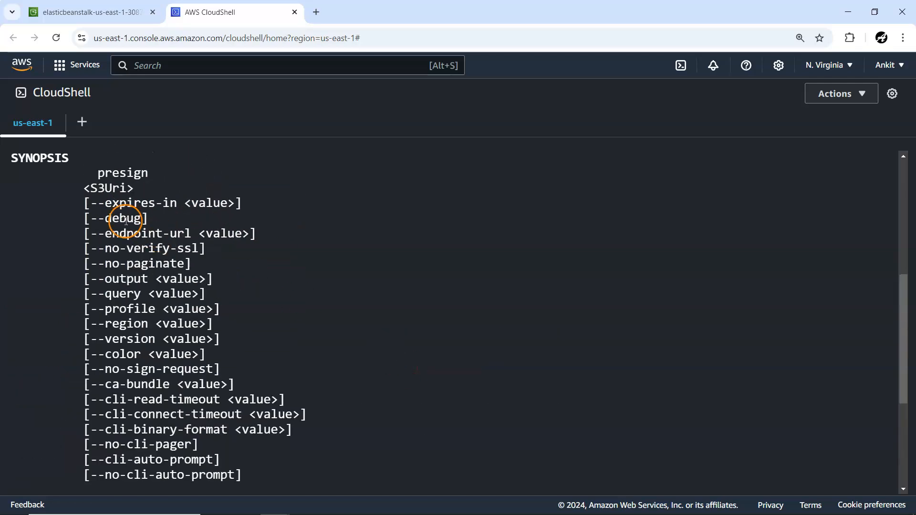
left_click_drag(80, 190, 127, 189)
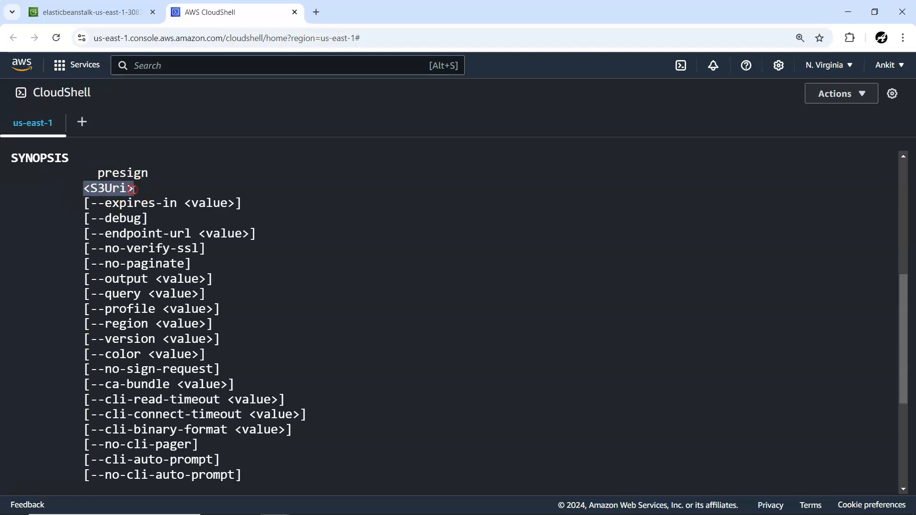
scroll(246, 323, "down", 5)
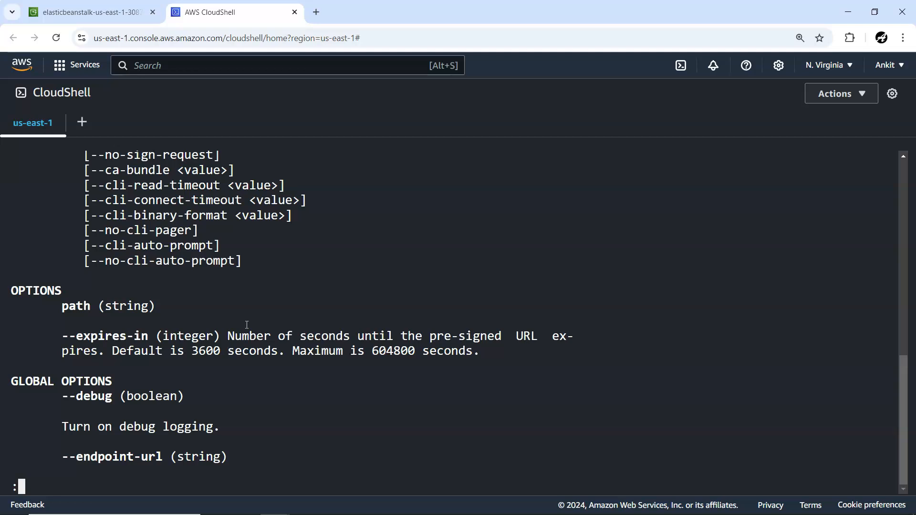
key("q")
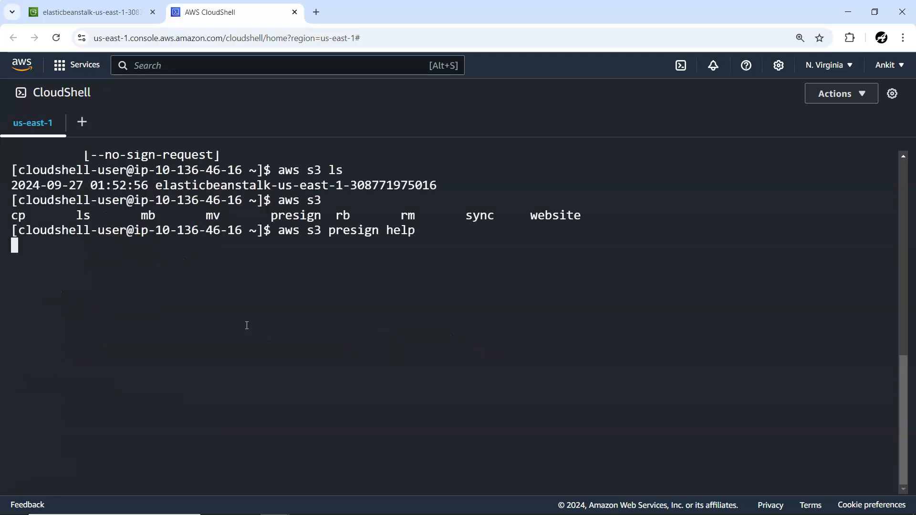
- Reuse the previous command at the prompt without its help argument, leaving aws s3 presign ready for an object path
key("Up")
key("BackSpace")
key("BackSpace")
key("BackSpace")
key("BackSpace")
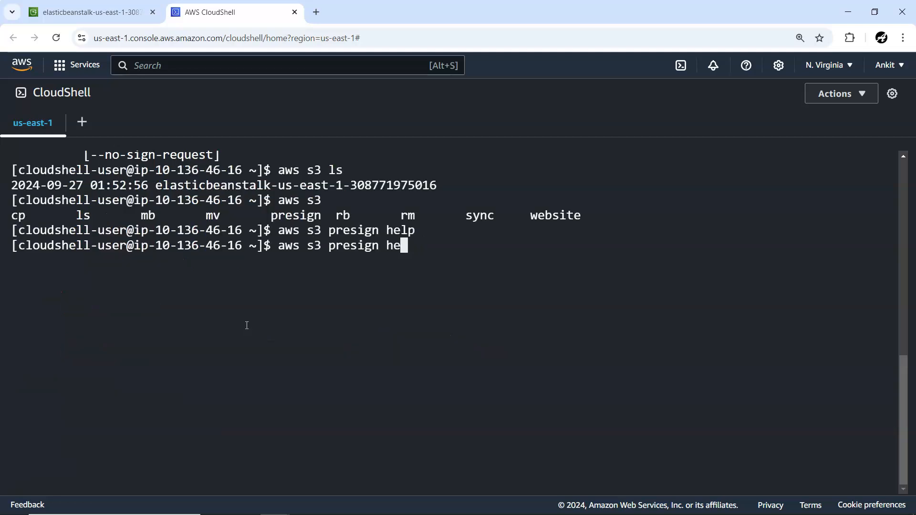
left_click(91, 12)
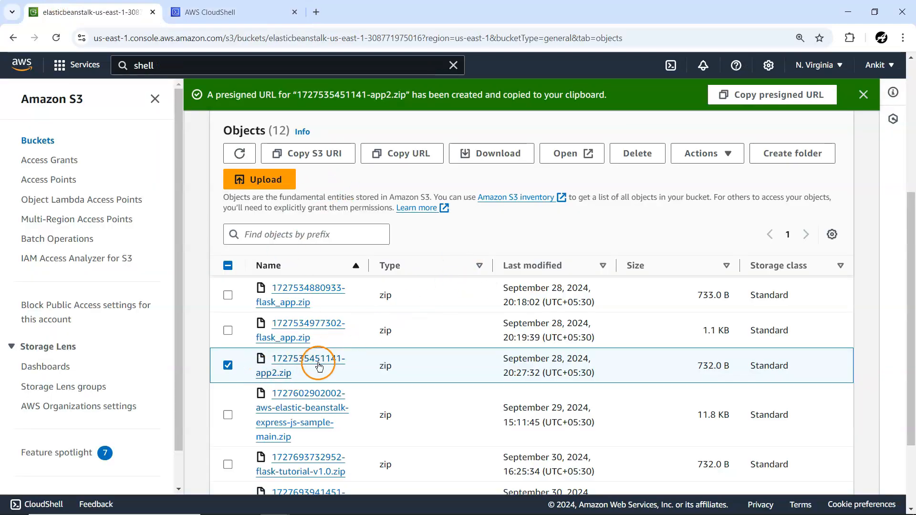
left_click(315, 154)
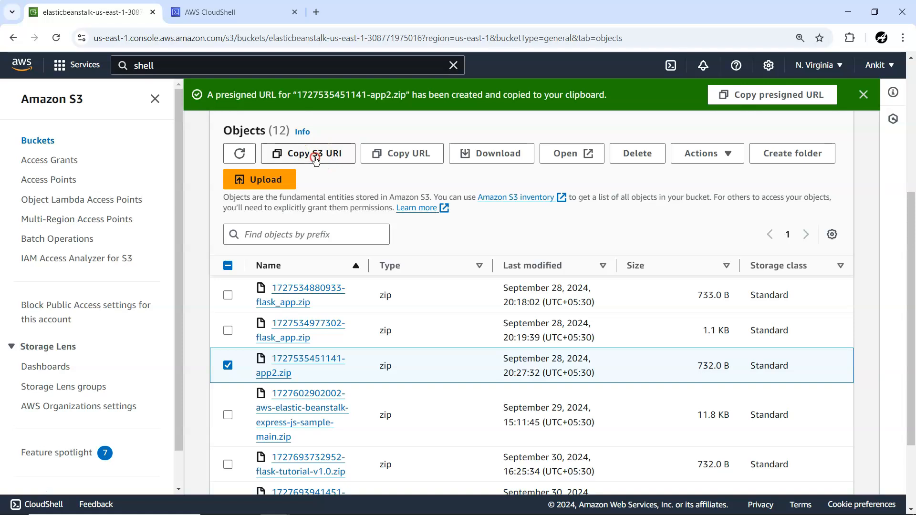
left_click(233, 12)
left_click(450, 320)
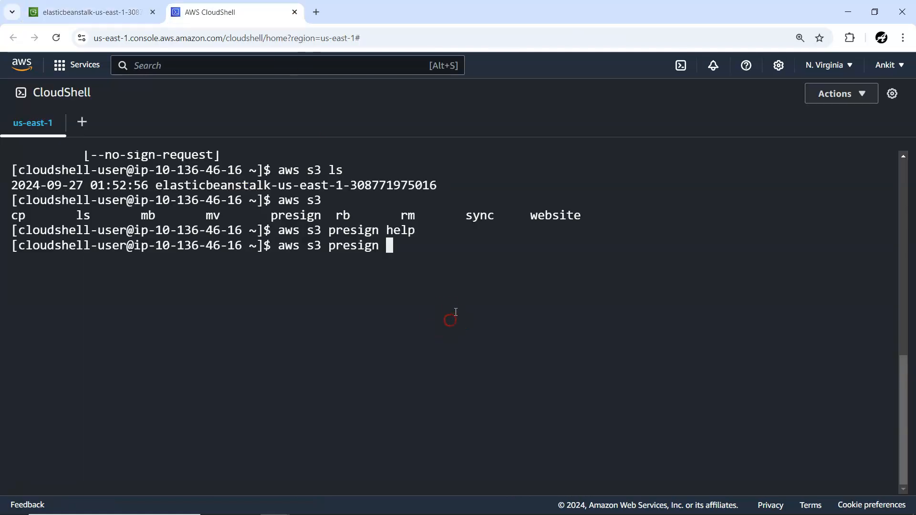
key("ctrl+v")
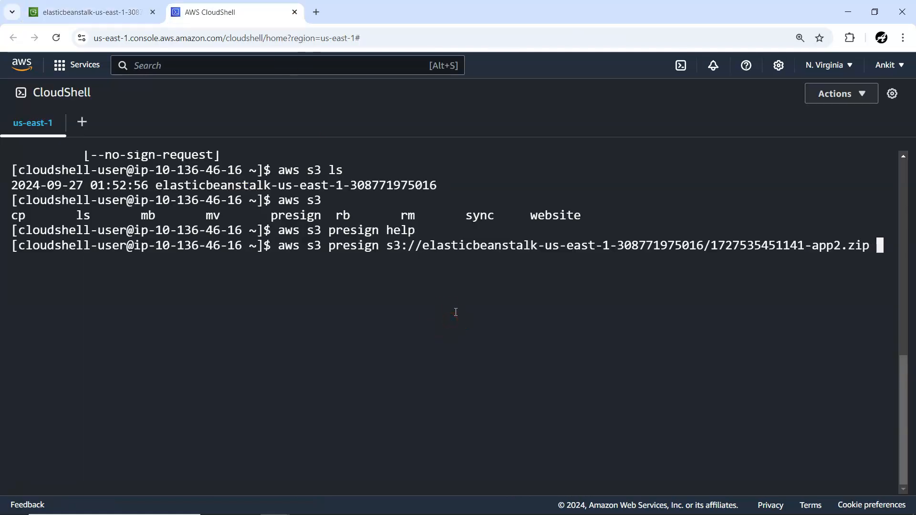
- Complete the presign command with --expires-in 100 and run it to generate the presigned URL
type("--expires-in")
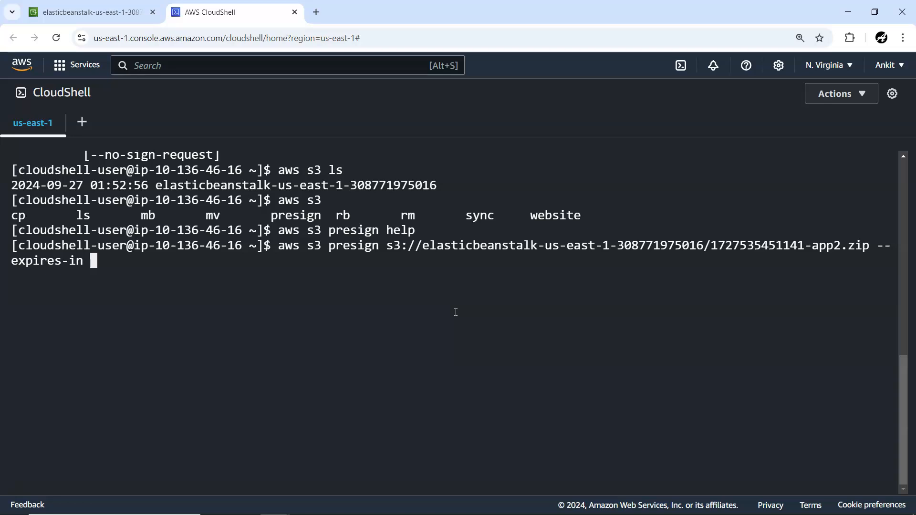
type("100")
key("Return")
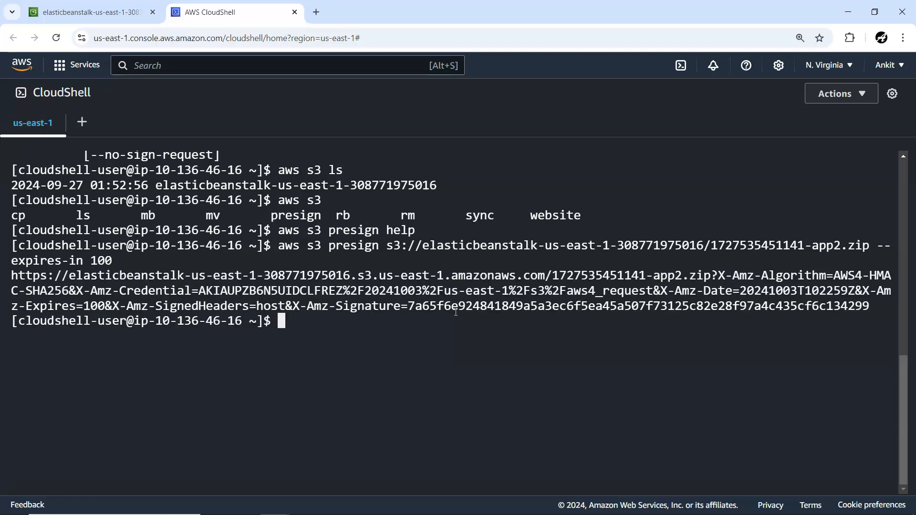
- Copy the generated presigned URL from the terminal, switch to Opera and load it in a new tab to download the zip file
left_click_drag(11, 275, 871, 308)
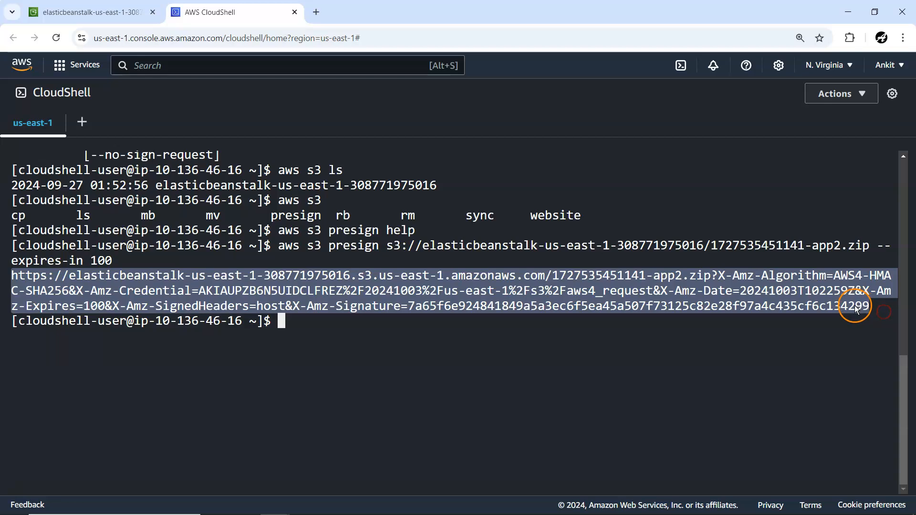
right_click(854, 307)
left_click(537, 79)
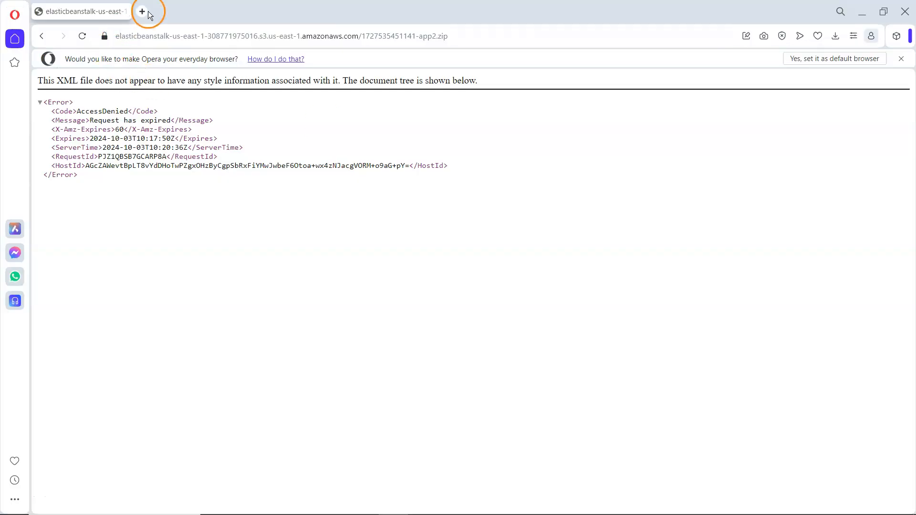
left_click(142, 9)
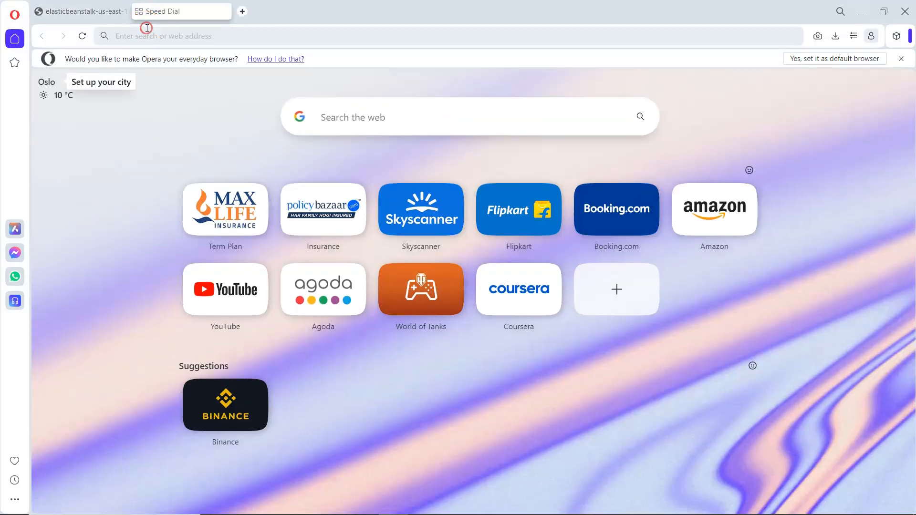
key("ctrl+v")
key("Return")
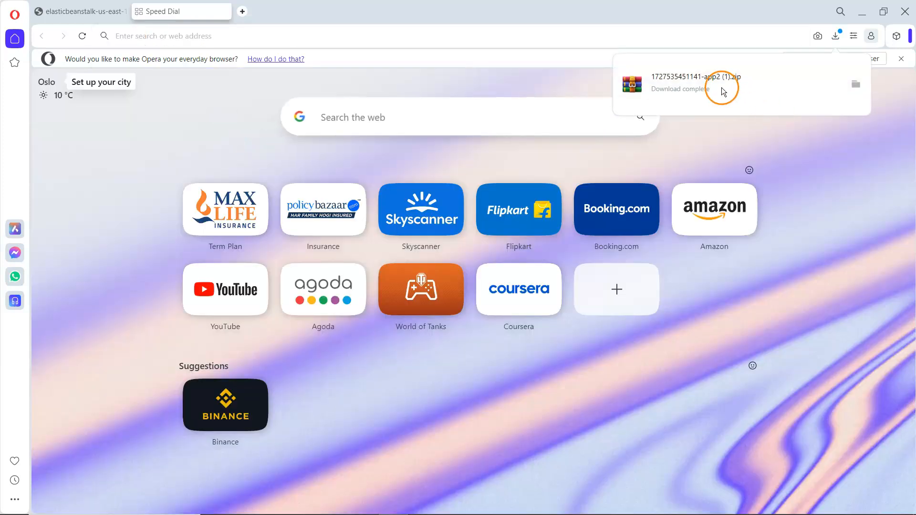
- Paste the presigned URL into the address bar again, alter its signature's last digit to 8 and load the tampered link
left_click(225, 35)
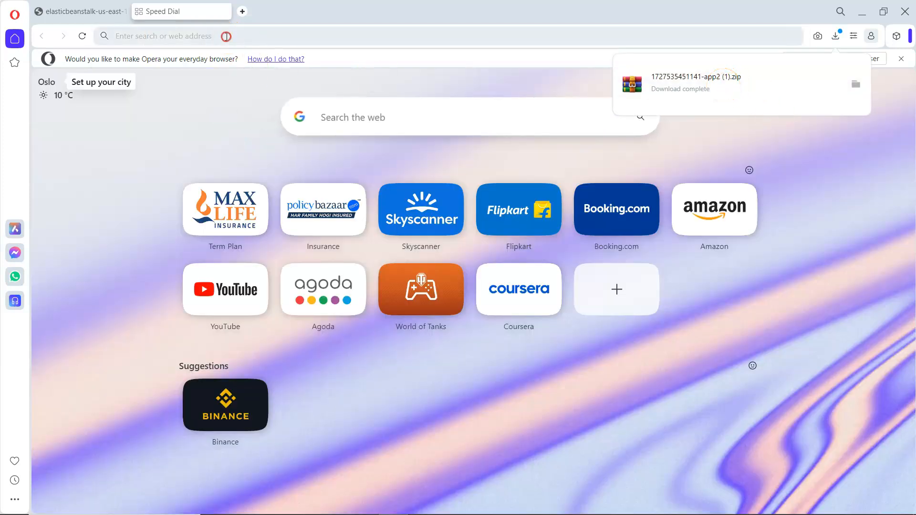
key("ctrl+v")
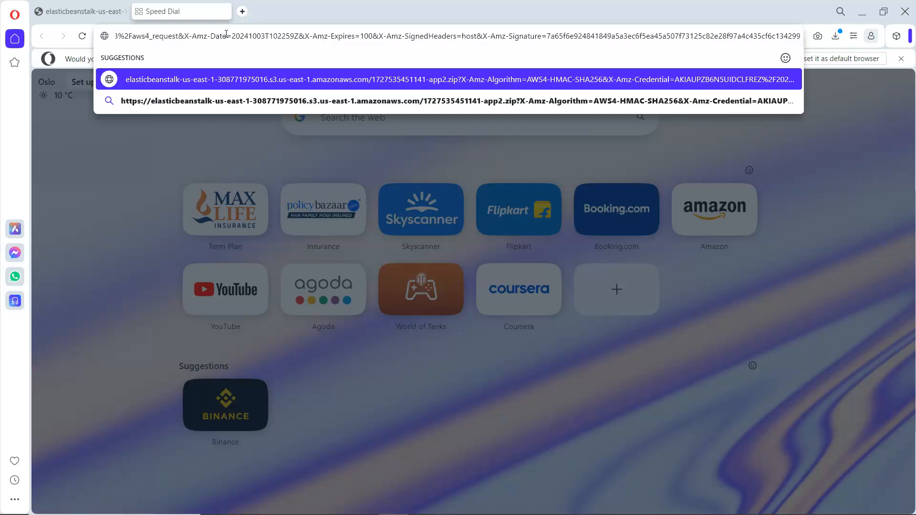
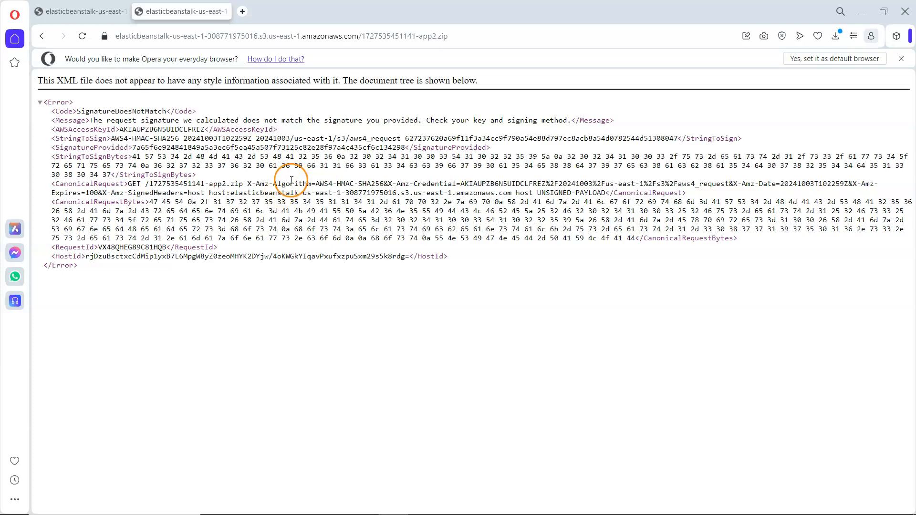
- Review the generated presigned URL in CloudShell against the response page in Opera, ending back at the CloudShell terminal
left_click(862, 11)
left_click(293, 344)
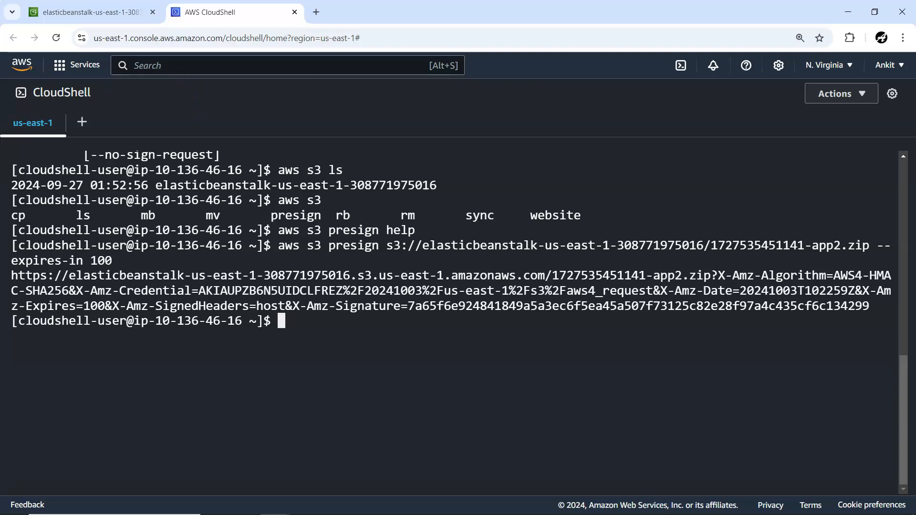
key("alt+Tab")
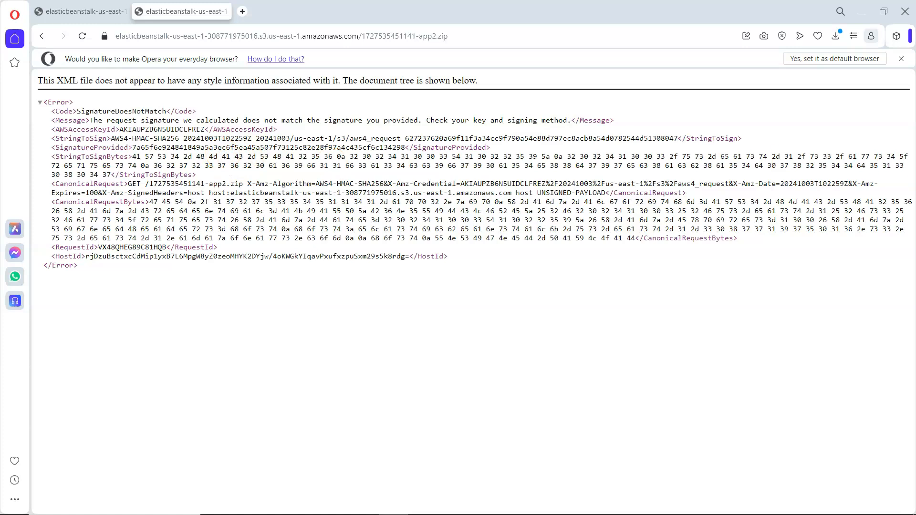
key("alt+Tab")
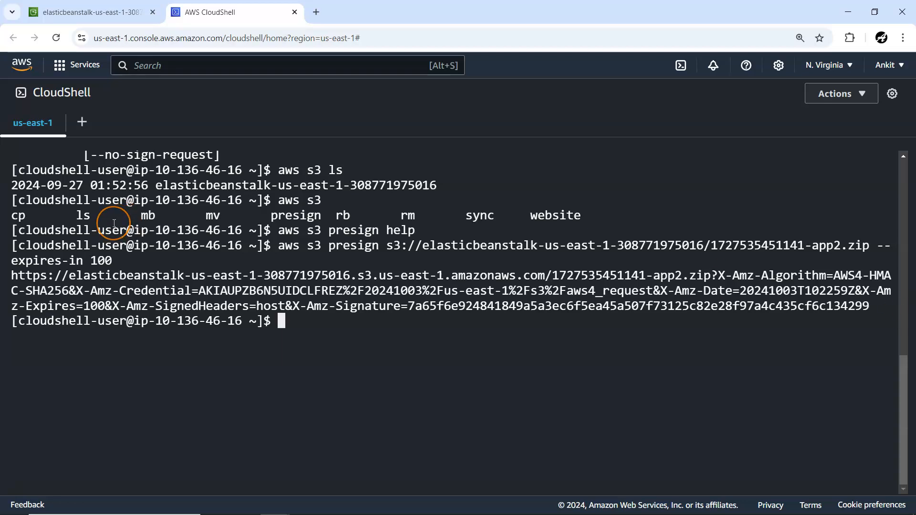